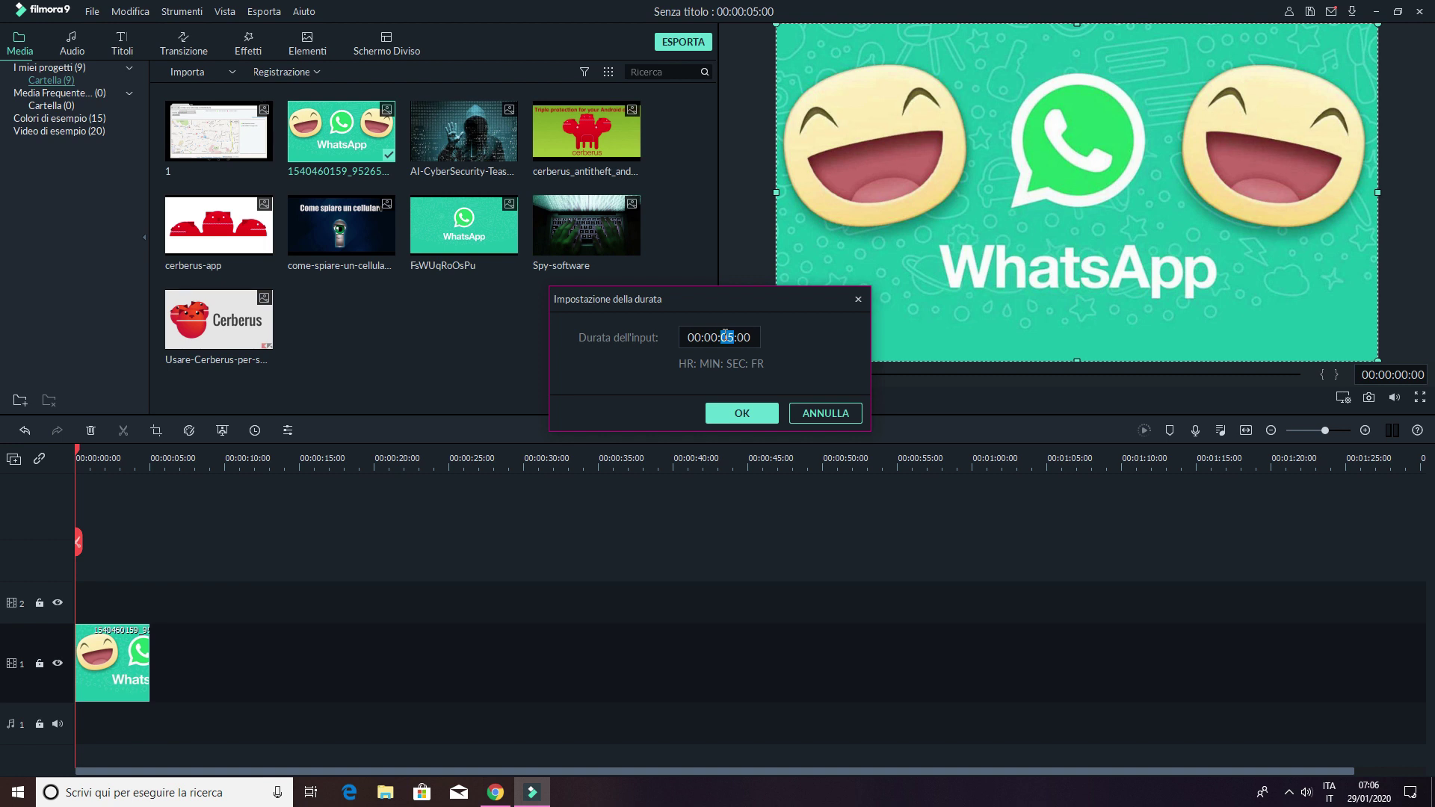
Set the duration of the WhatsApp emoji clip to 8 seconds and play it back in the preview
type("5")
left_click(747, 414)
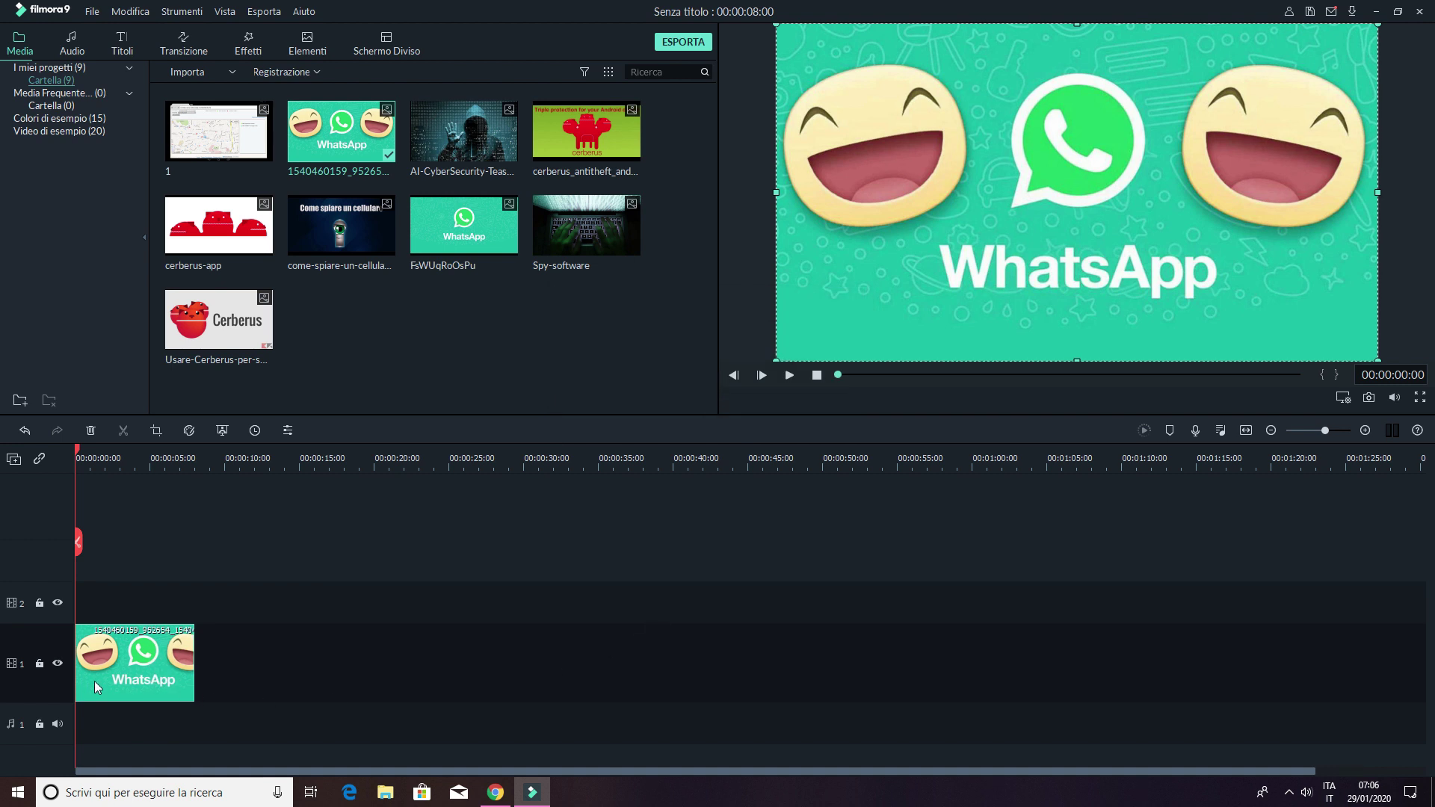
left_click(789, 375)
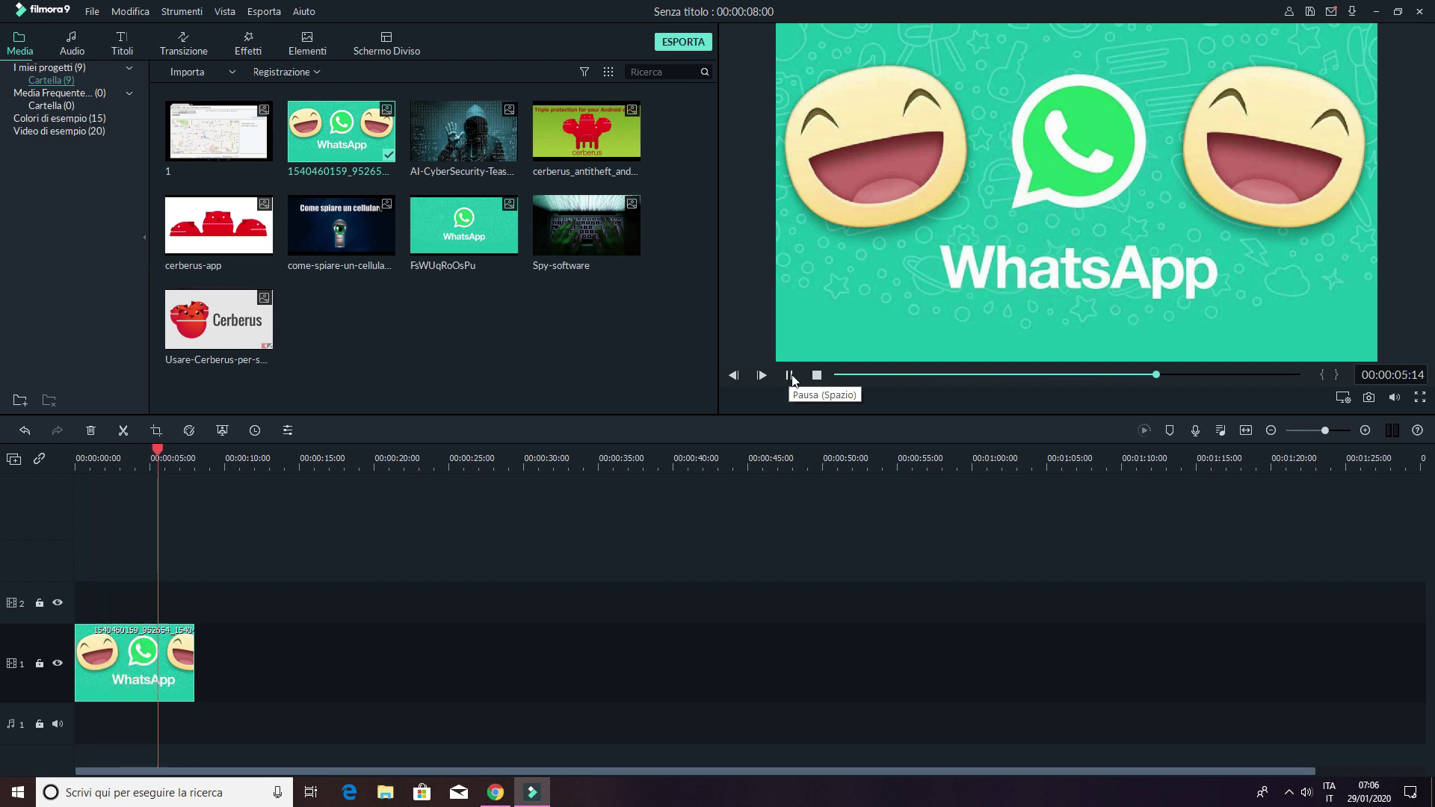
left_click(816, 374)
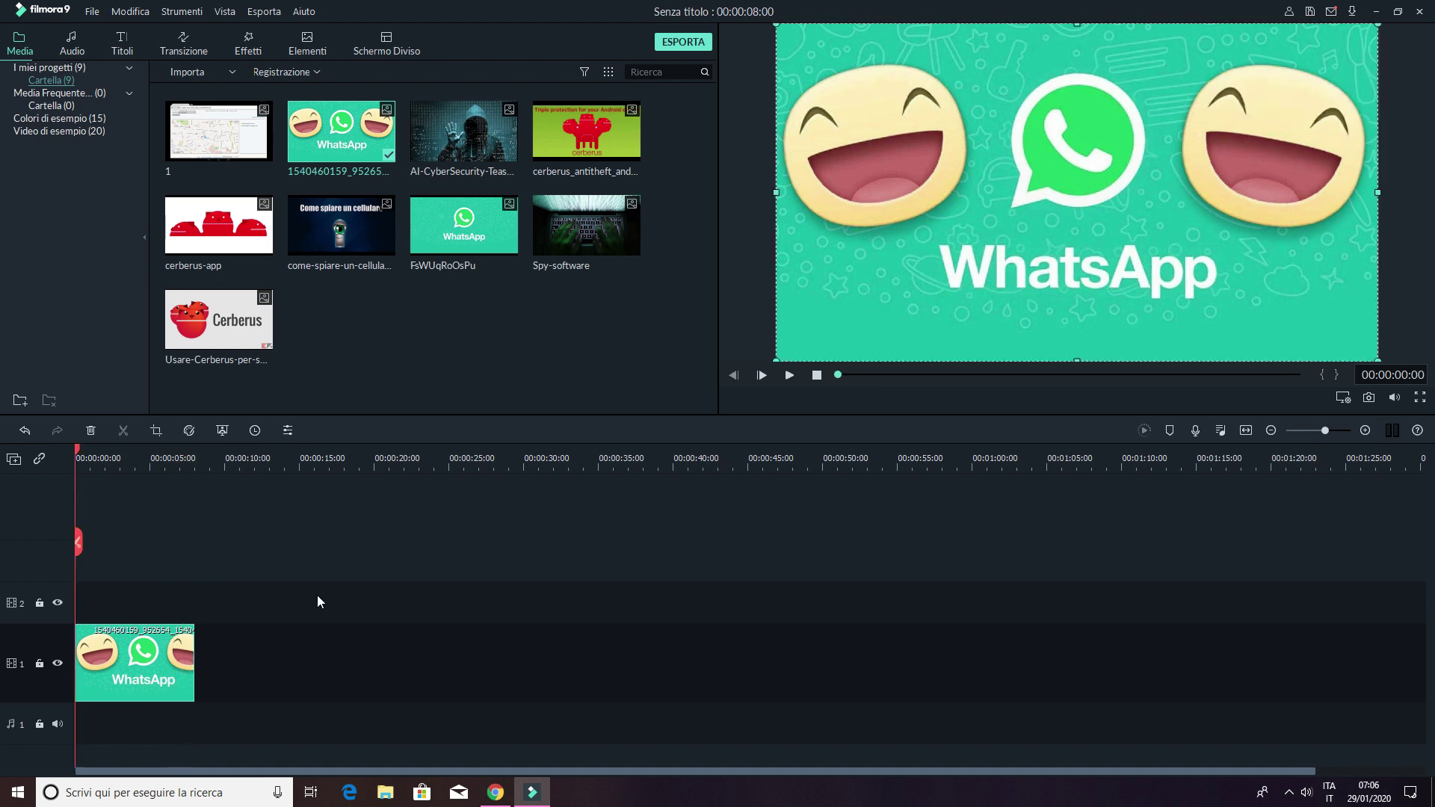
Try the Zoom indietro 3 and Zoom avanti in basso motions on the WhatsApp clip, and apply Vola dentro e vola fuori
double_click(160, 663)
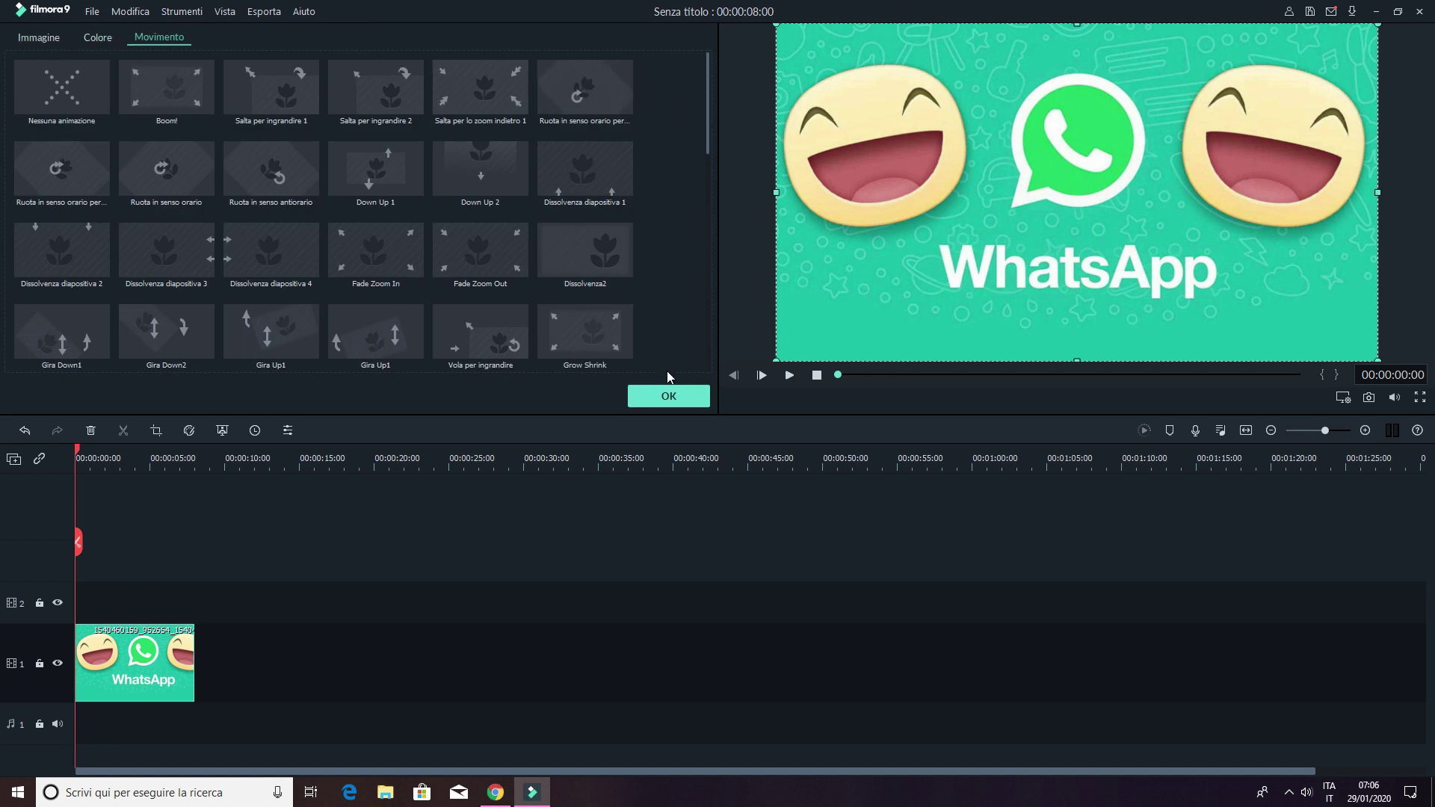
left_click(43, 39)
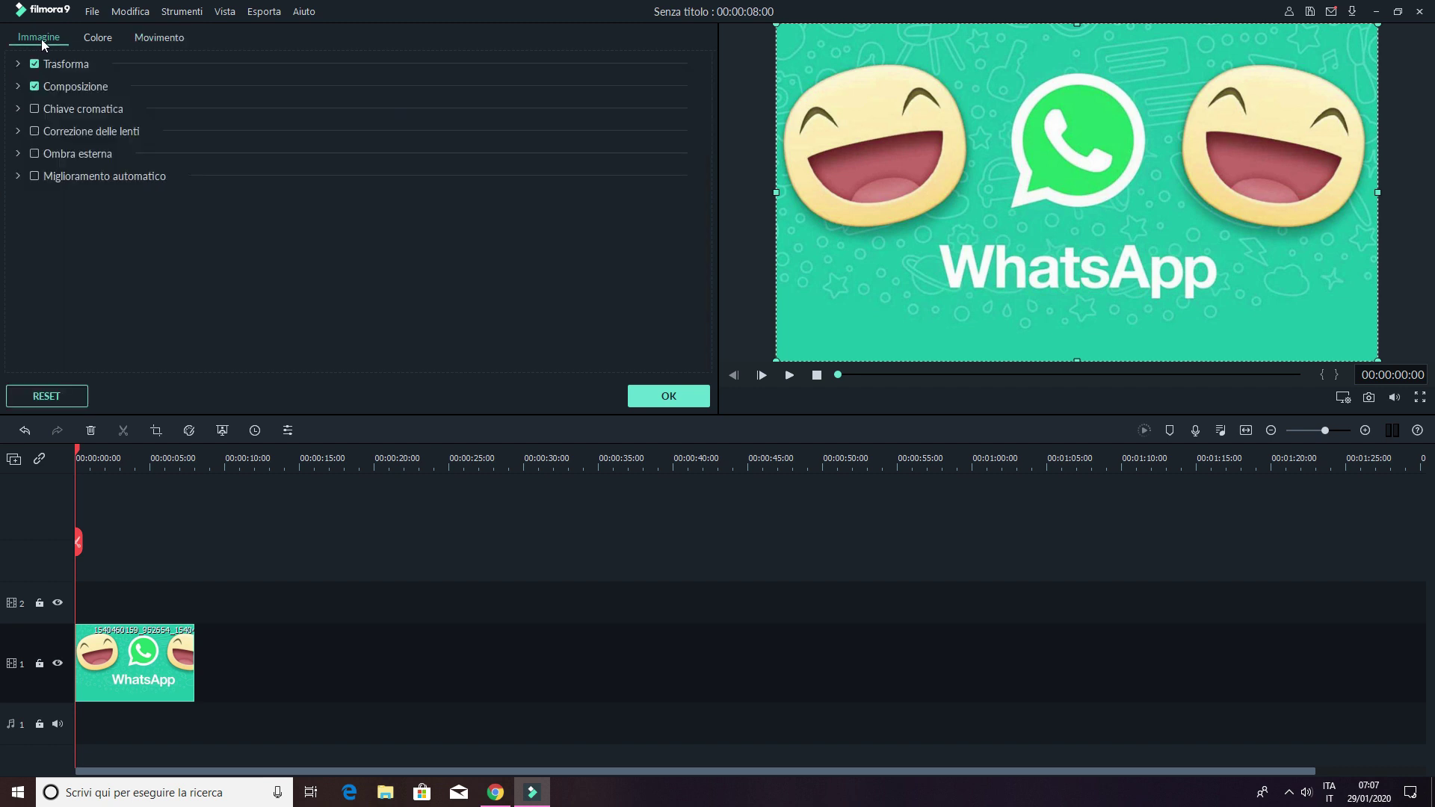
left_click(100, 38)
left_click(178, 38)
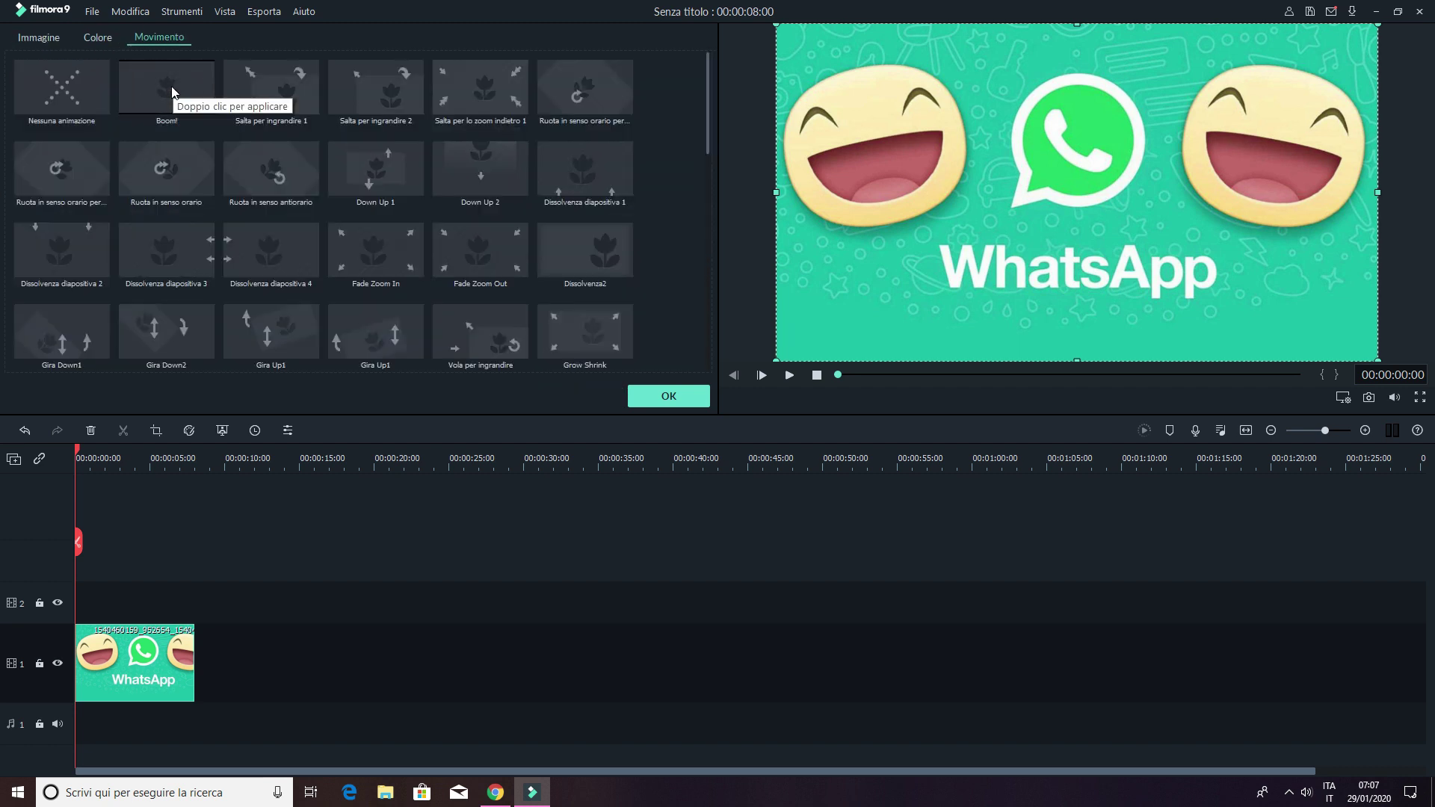
left_click(274, 88)
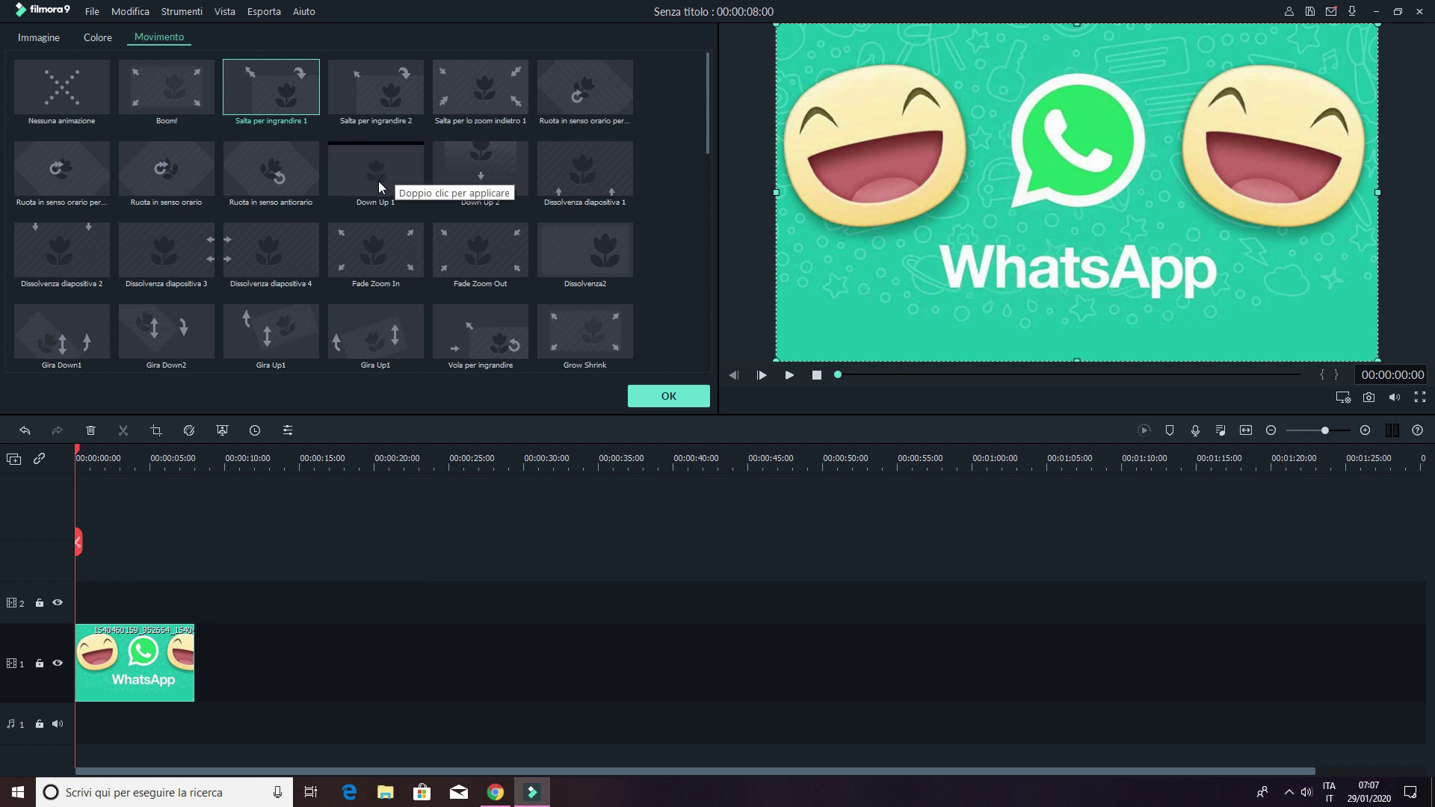
scroll(413, 204, "down", 3)
scroll(413, 204, "down", 5)
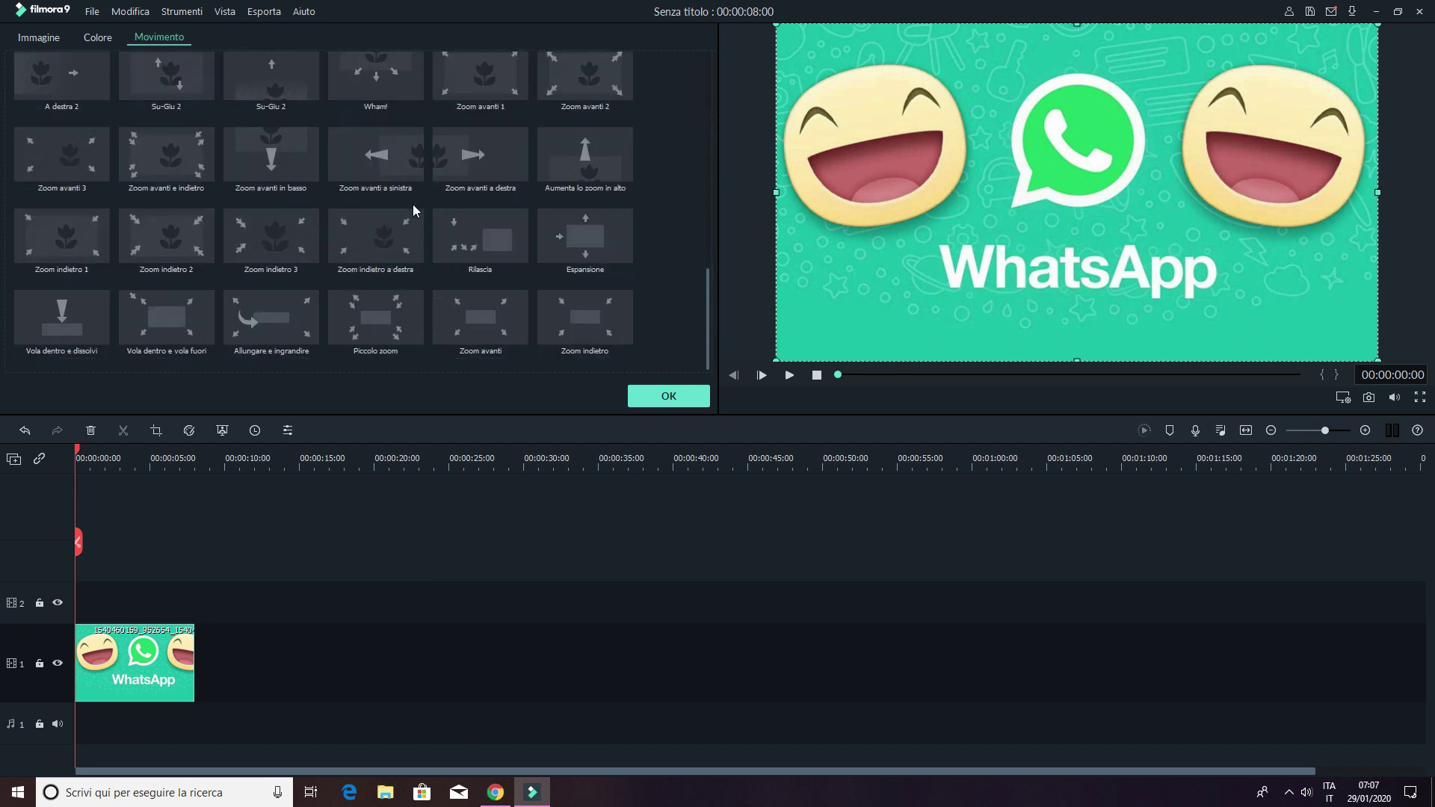
double_click(285, 242)
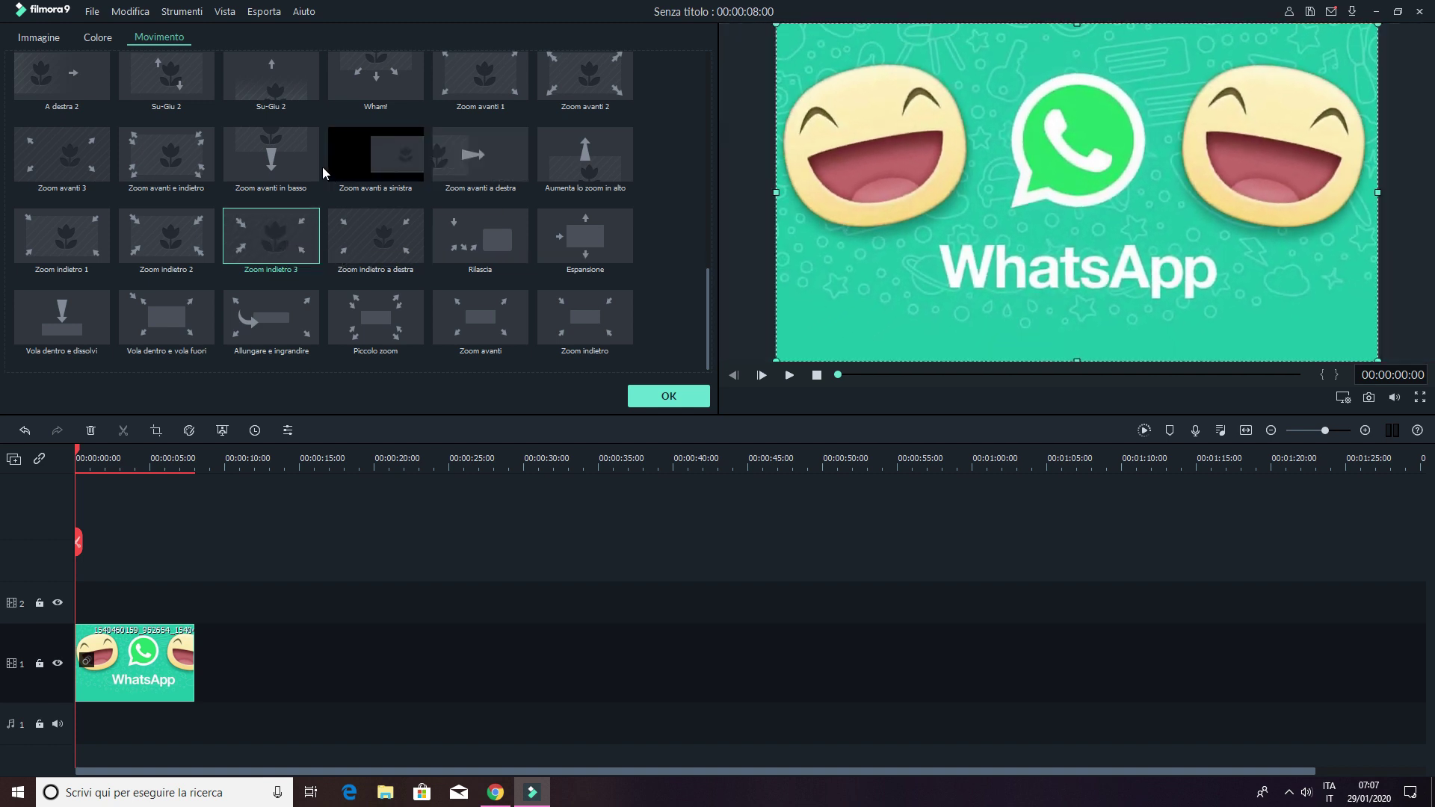
double_click(285, 156)
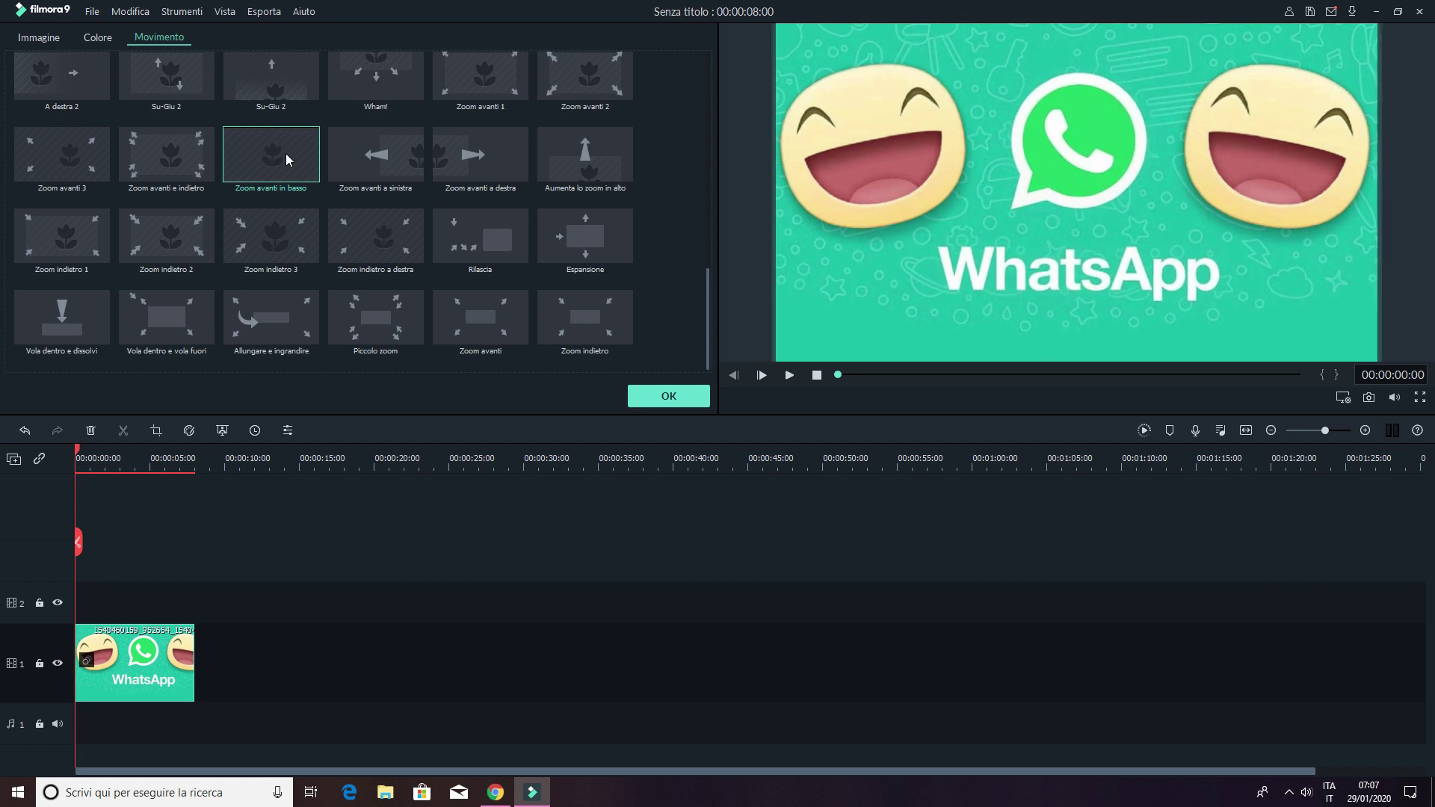
double_click(172, 311)
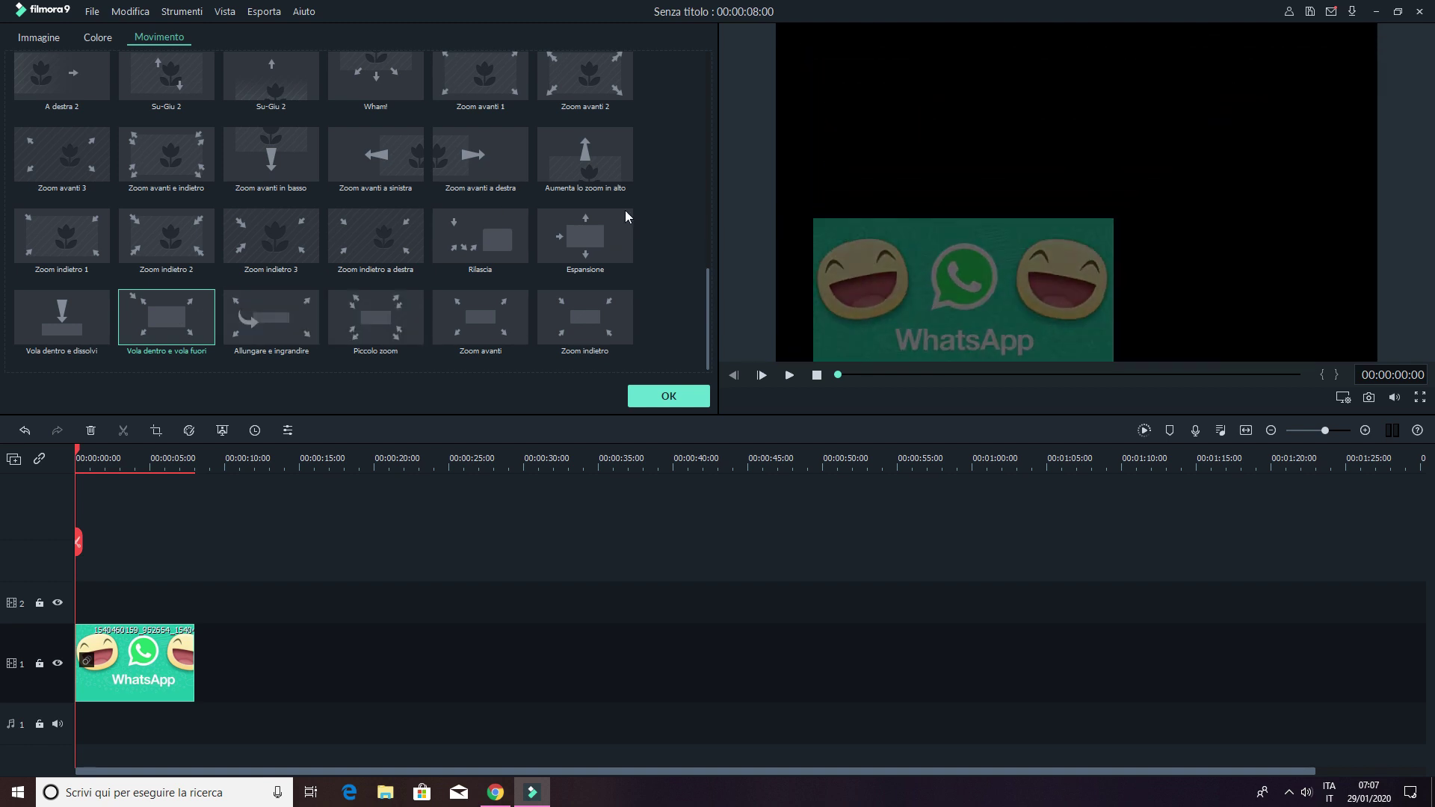
left_click(676, 397)
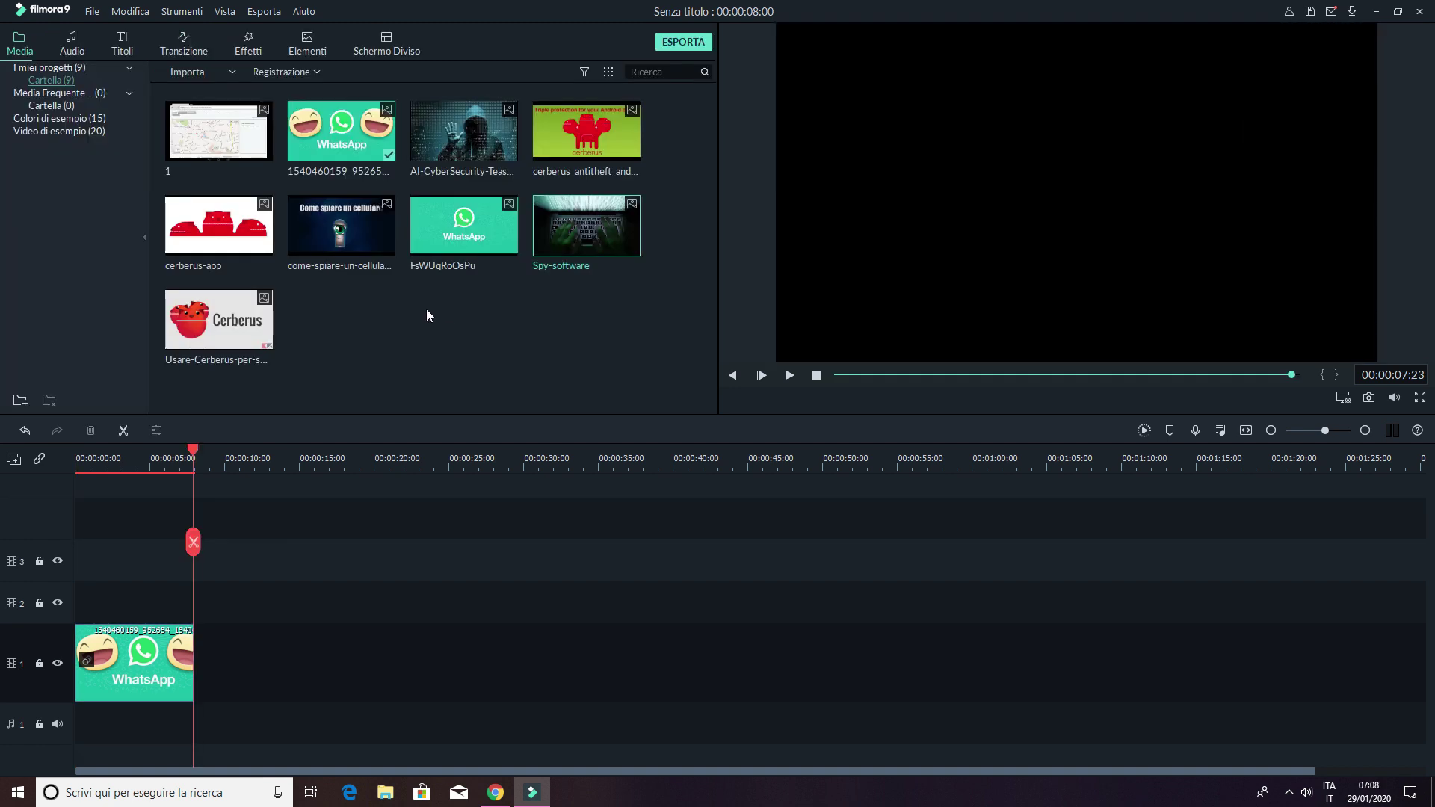
Place the Usare-Cerberus image directly after the WhatsApp clip on video track 1
left_click_drag(239, 320, 197, 661)
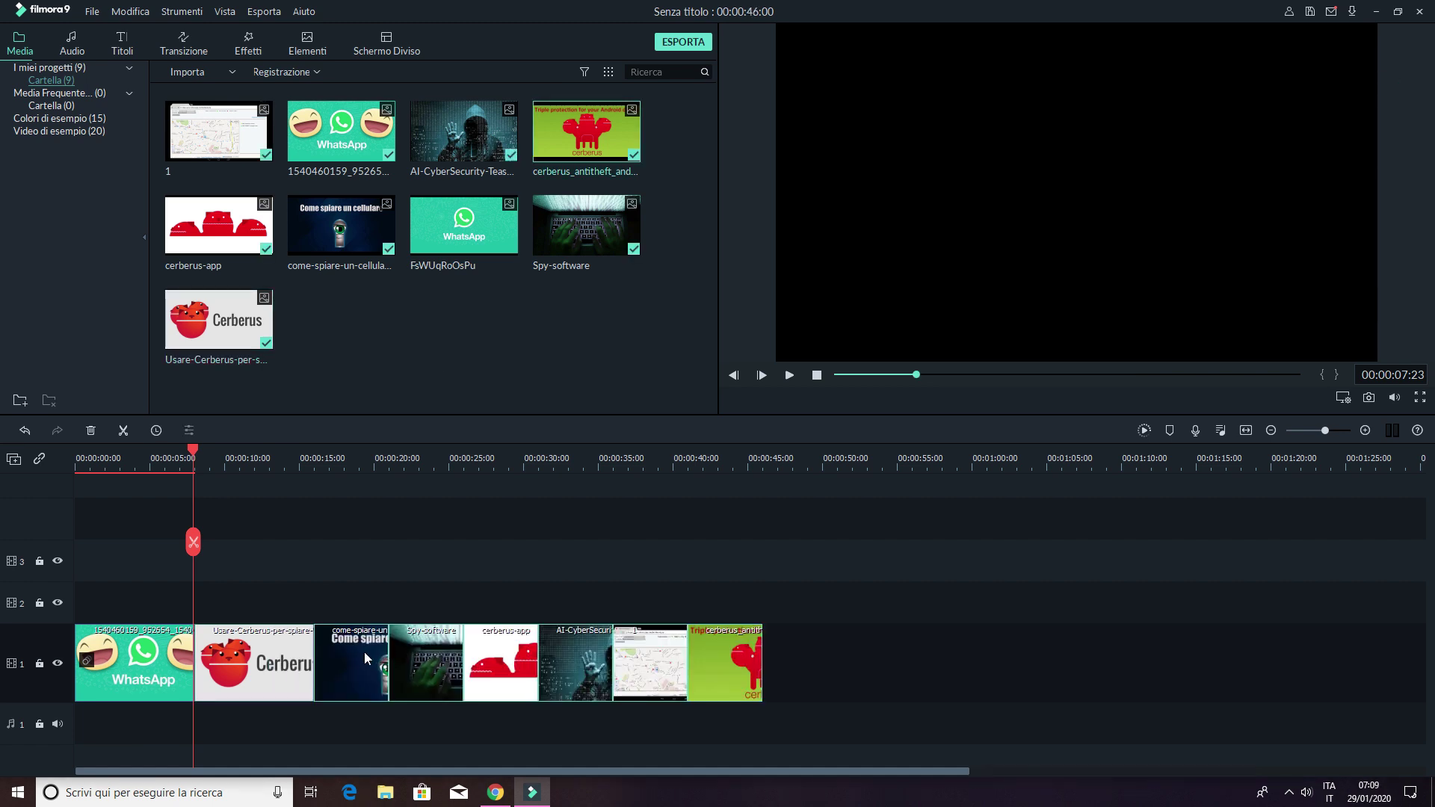
Set the duration of the six clips after the Usare-Cerberus clip to 8 seconds each in one operation
left_click(367, 654)
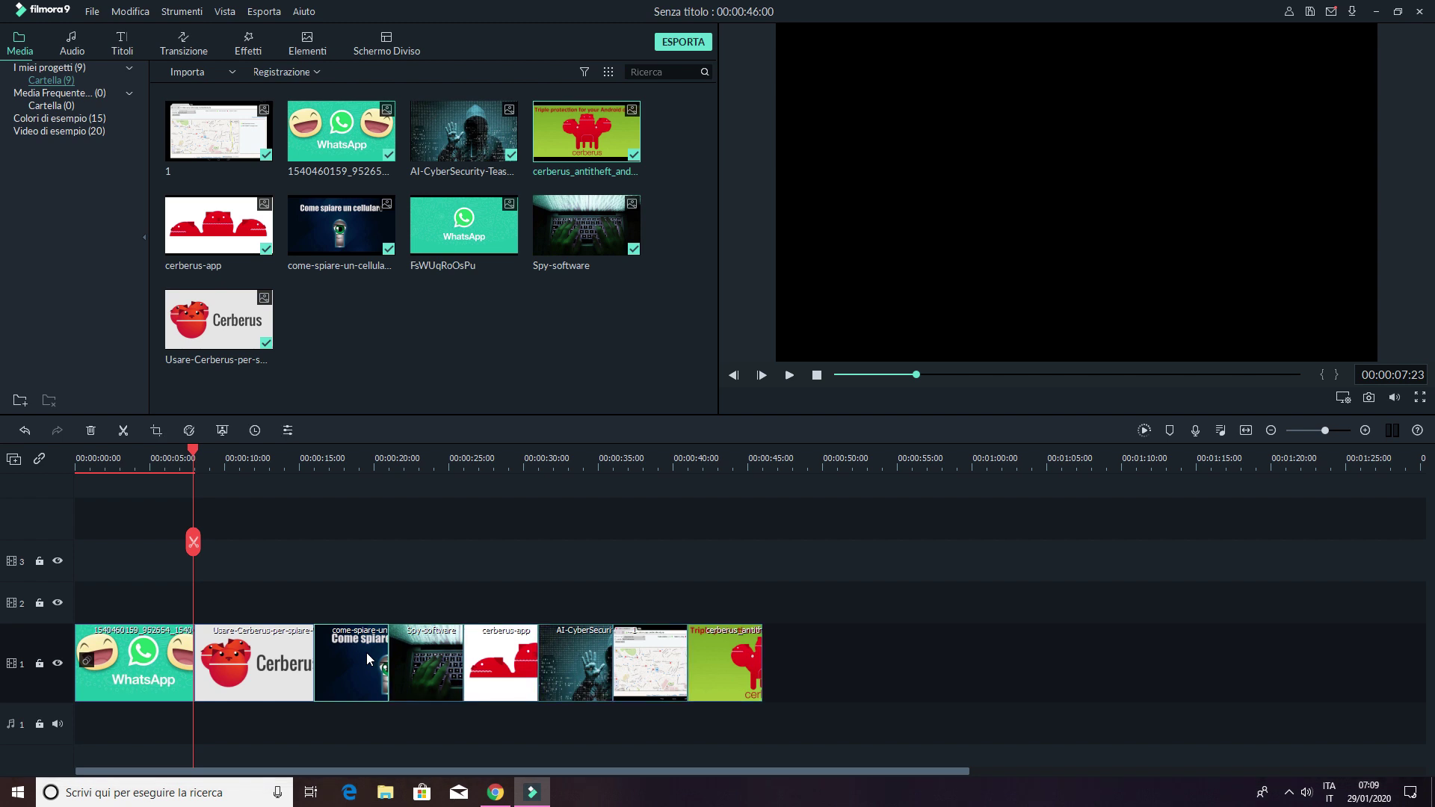
left_click(423, 659)
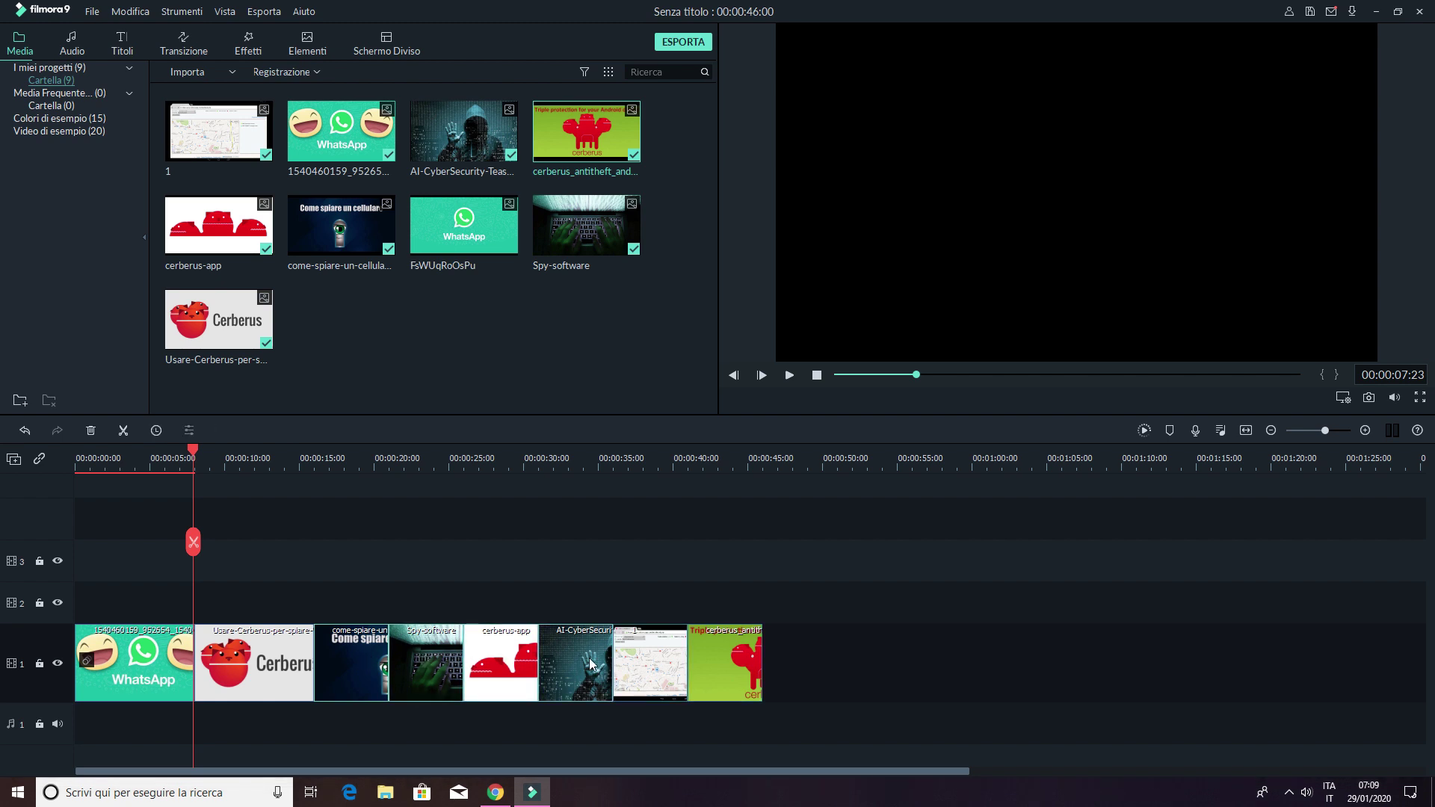
right_click(723, 653)
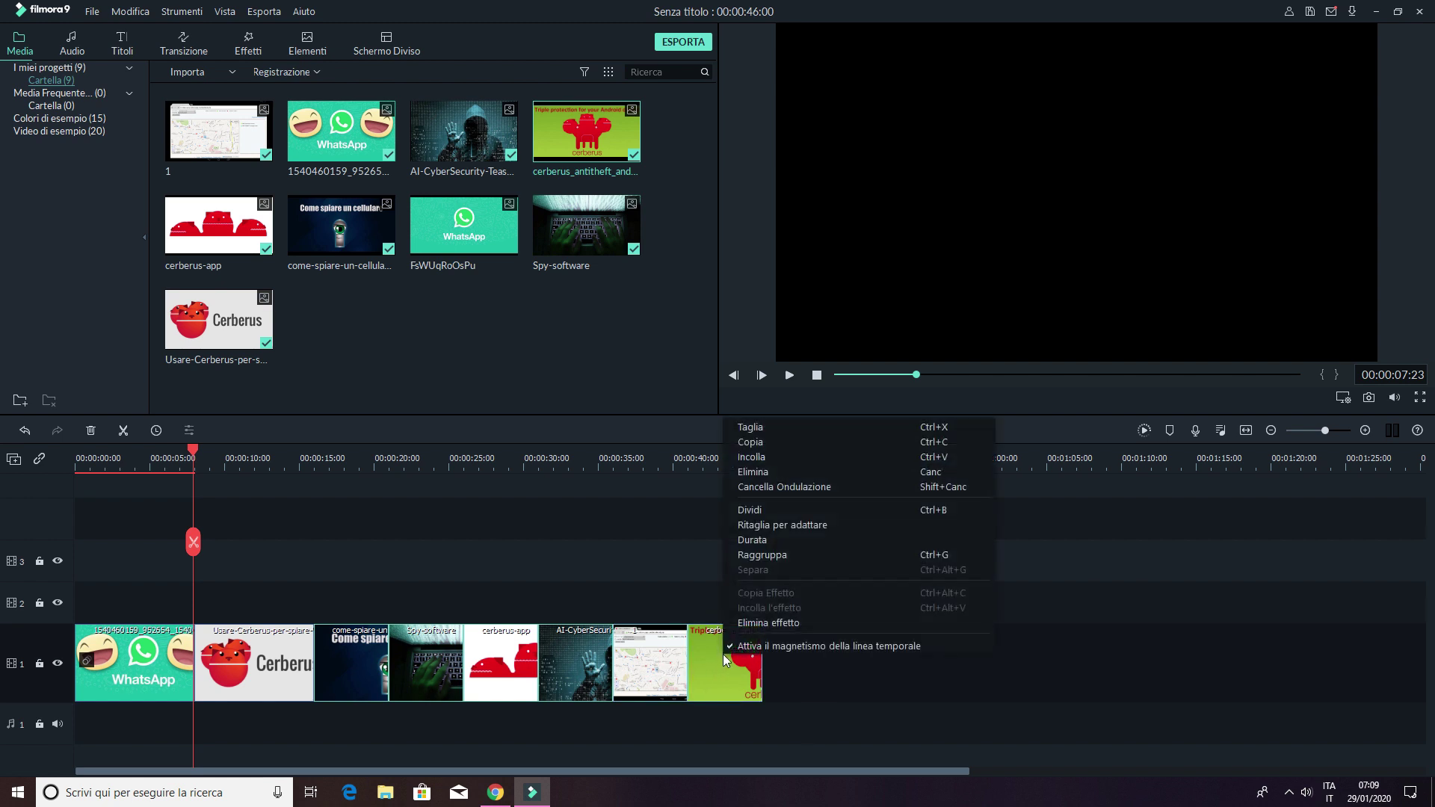
left_click(840, 541)
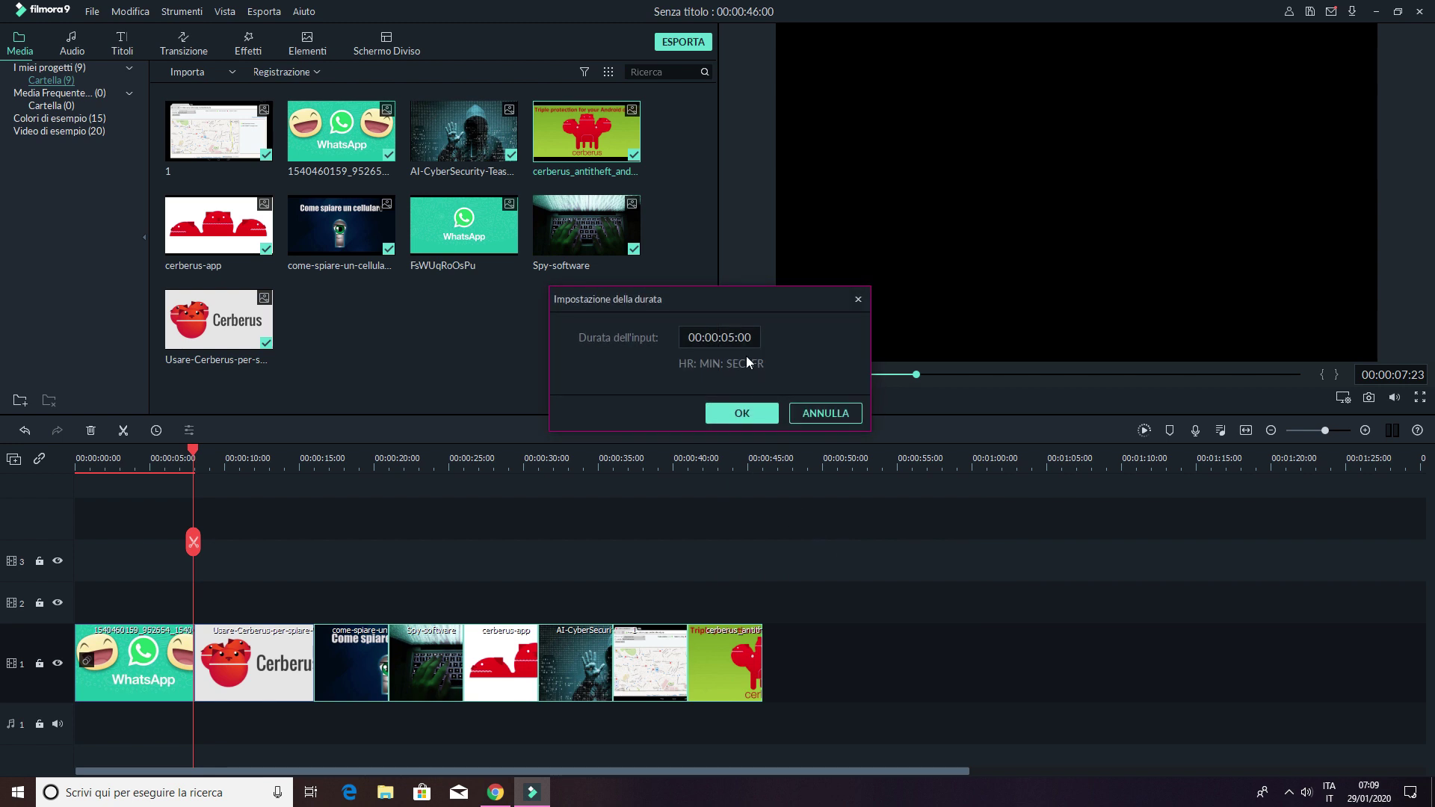
left_click(730, 337)
left_click(730, 337)
left_click_drag(726, 337, 734, 337)
type("8")
left_click(730, 418)
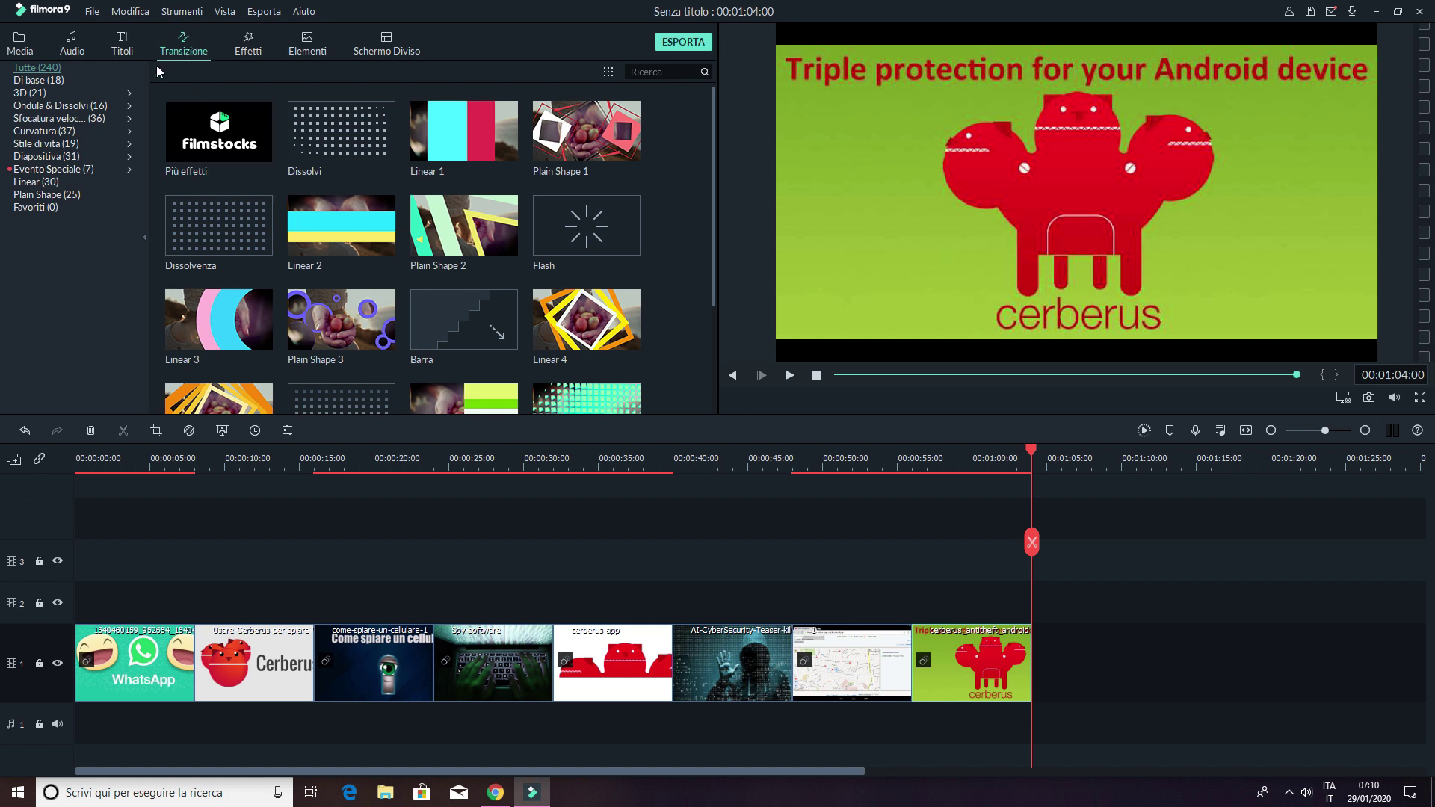
Add the Linear 22 transition at the start of the Usare-Cerberus clip and of the come-spiare clip
scroll(454, 188, "down", 5)
scroll(458, 250, "down", 10)
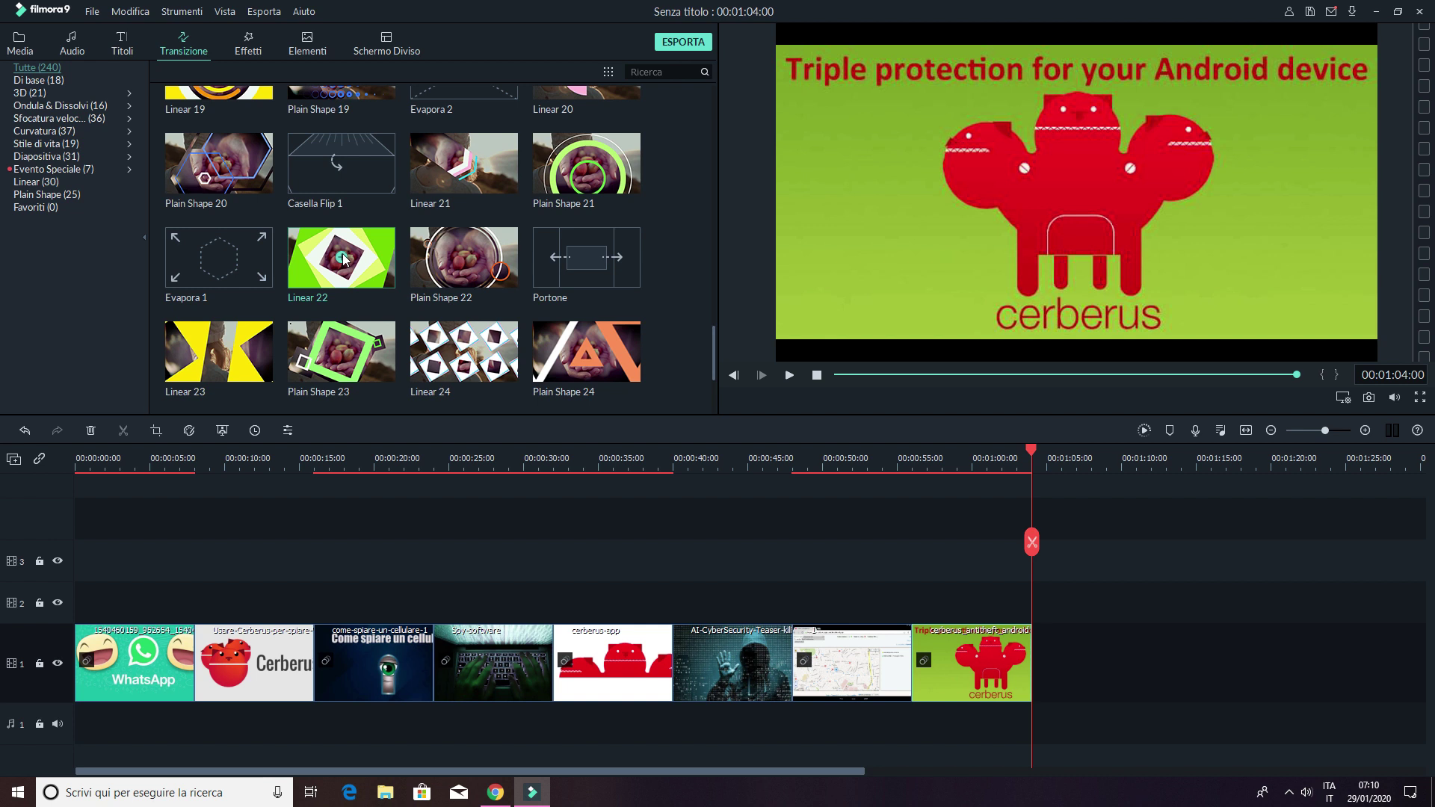
left_click_drag(379, 253, 208, 666)
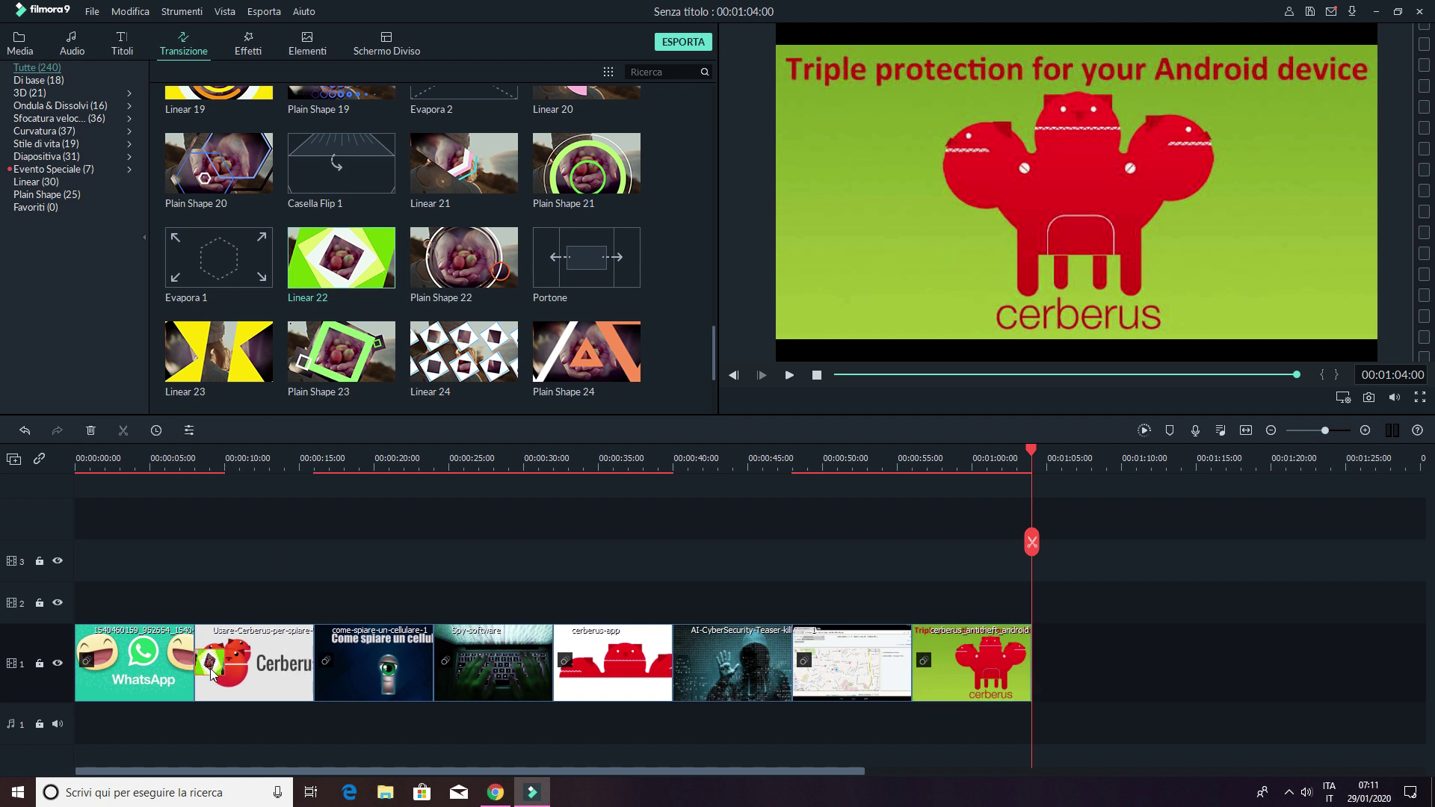
left_click_drag(344, 284, 329, 661)
Add the Plain Shape 23 transition at the start of the Spy-software, cerberus-app and AI-CyberSecurity clips
left_click_drag(342, 351, 449, 661)
left_click_drag(361, 349, 571, 661)
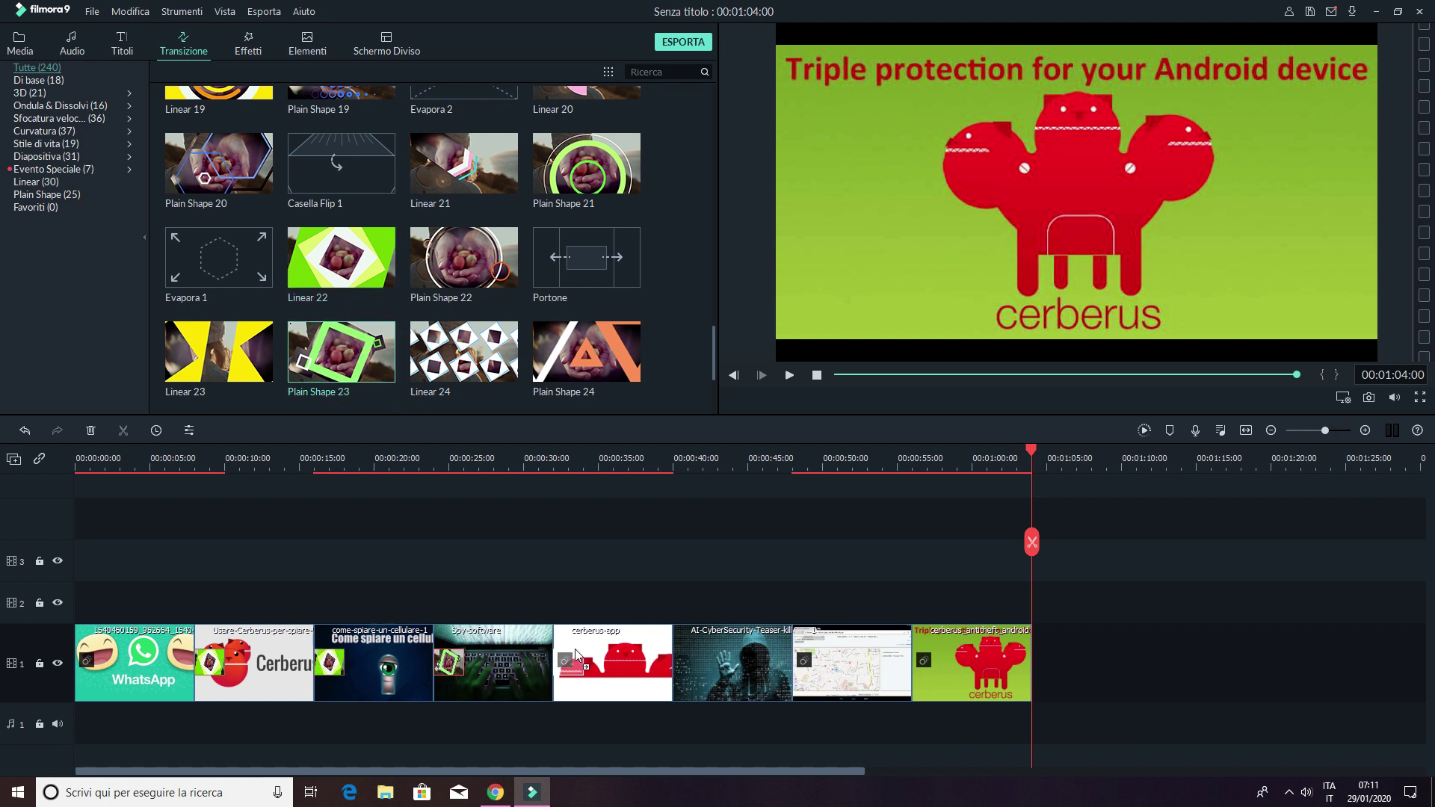
left_click_drag(355, 363, 687, 665)
Add the Linear 24 transition before the map screenshot clip and the Plain Shape 24 transition before the final green Cerberus clip
left_click_drag(475, 366, 798, 661)
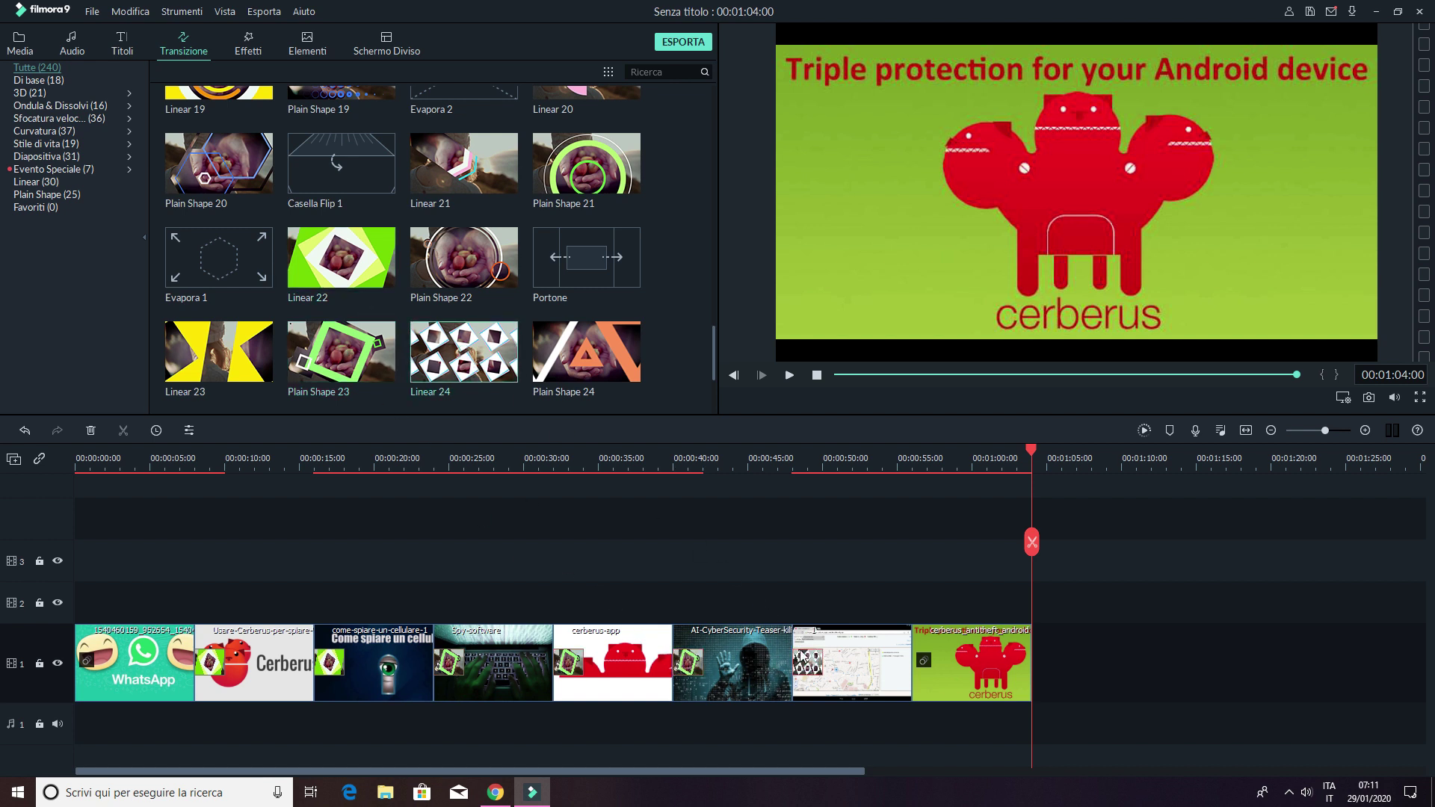
left_click_drag(587, 351, 935, 658)
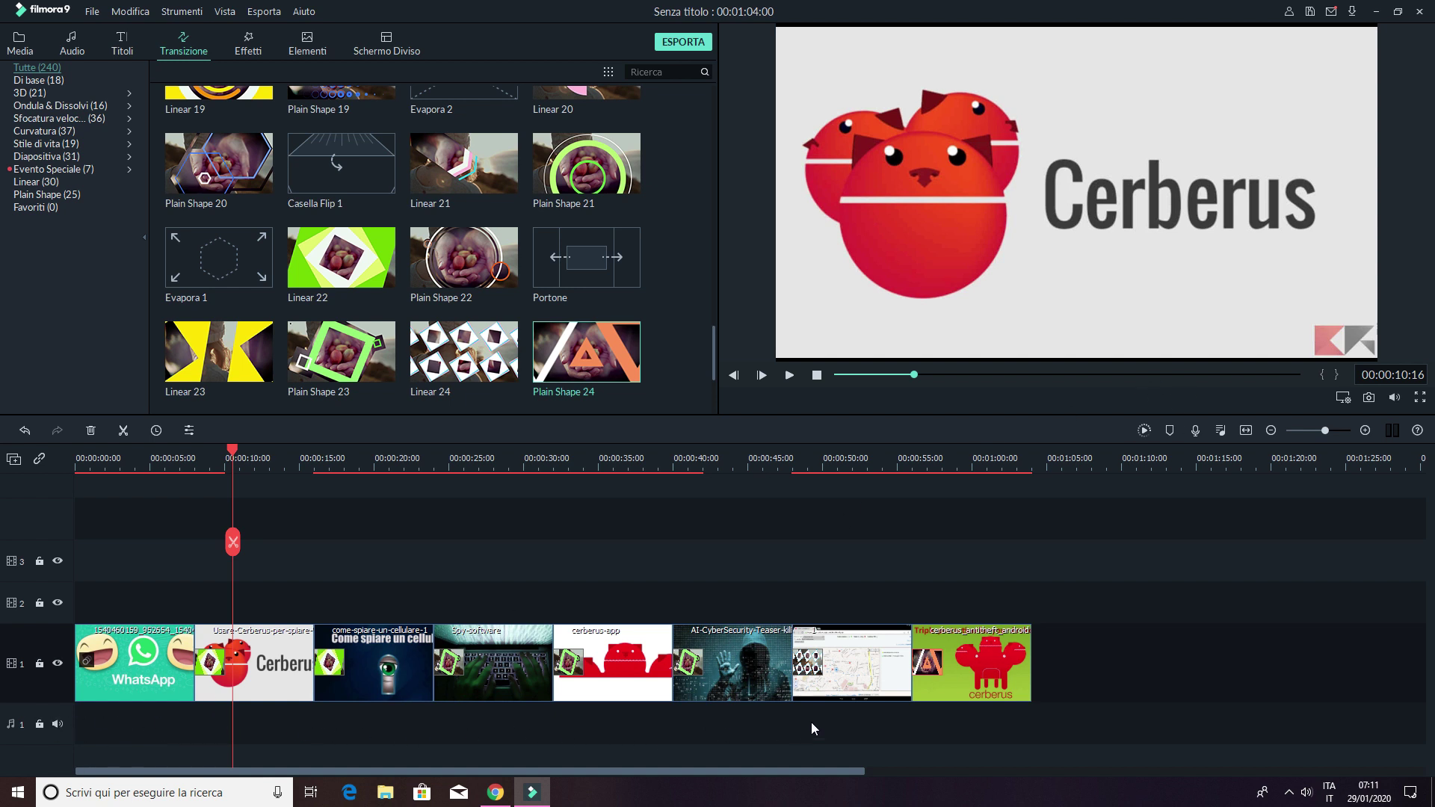
Check the voice recording settings and close them without recording
left_click(1195, 431)
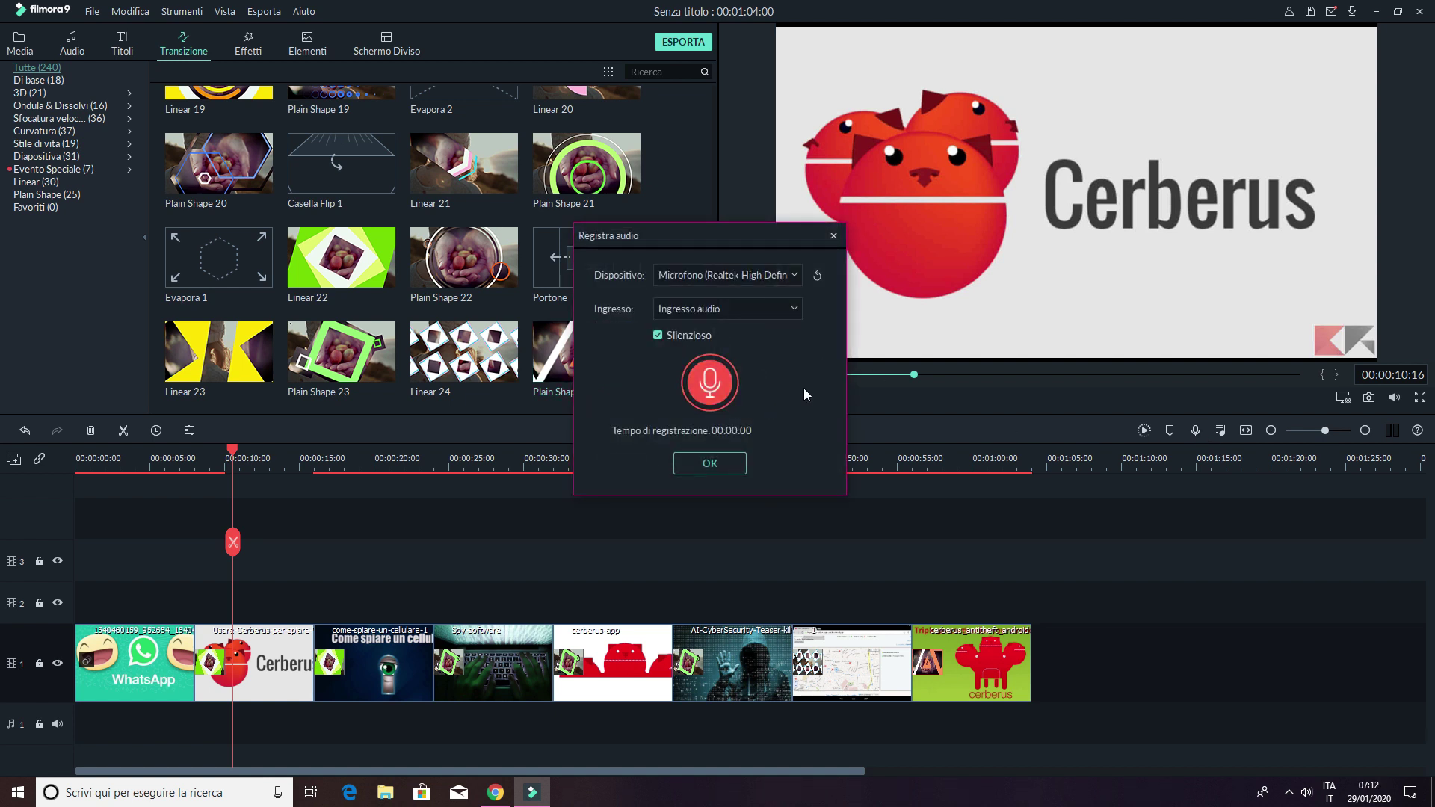
left_click(832, 236)
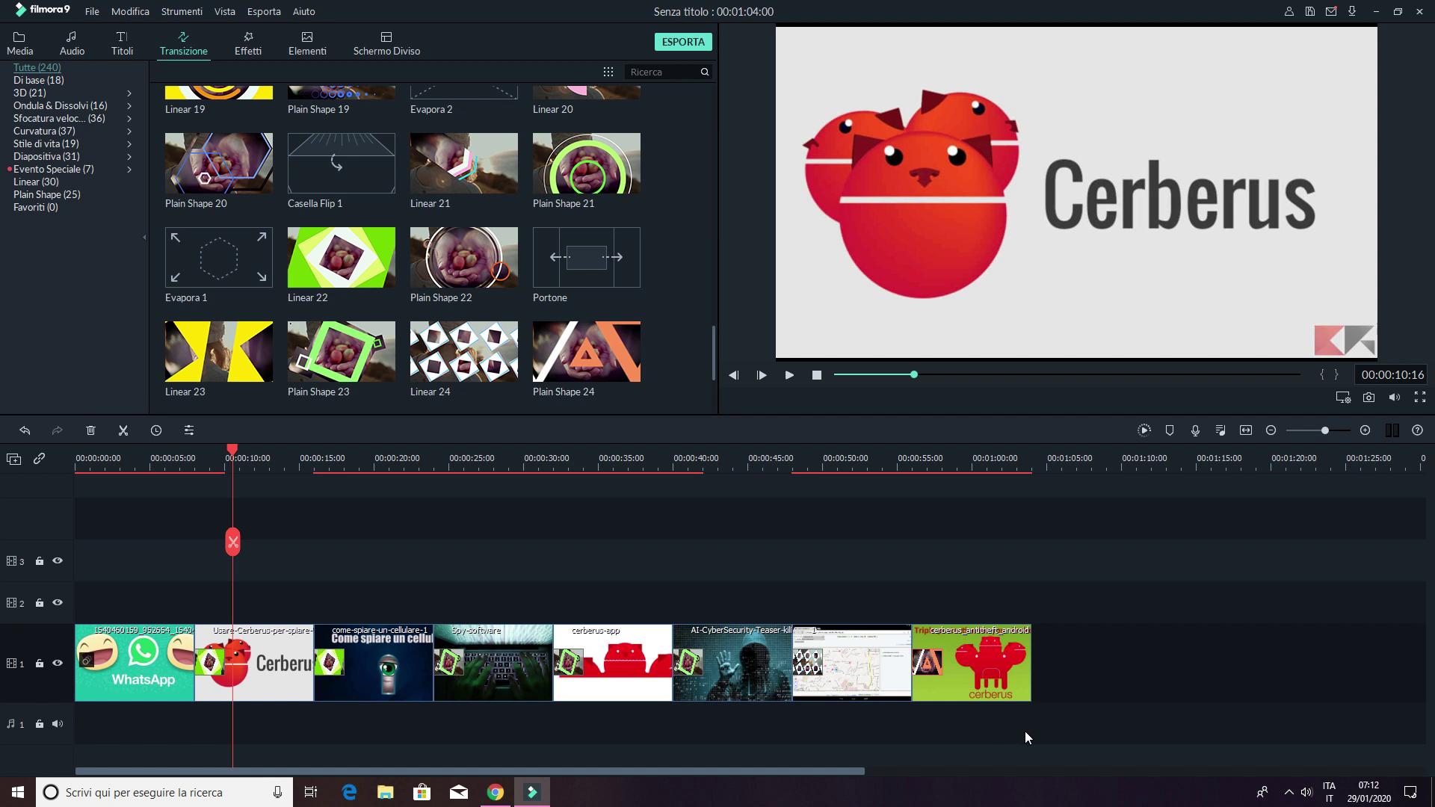
Import the Timeless music file into the media library and place it at the start of audio track 1
left_click(19, 43)
right_click(487, 331)
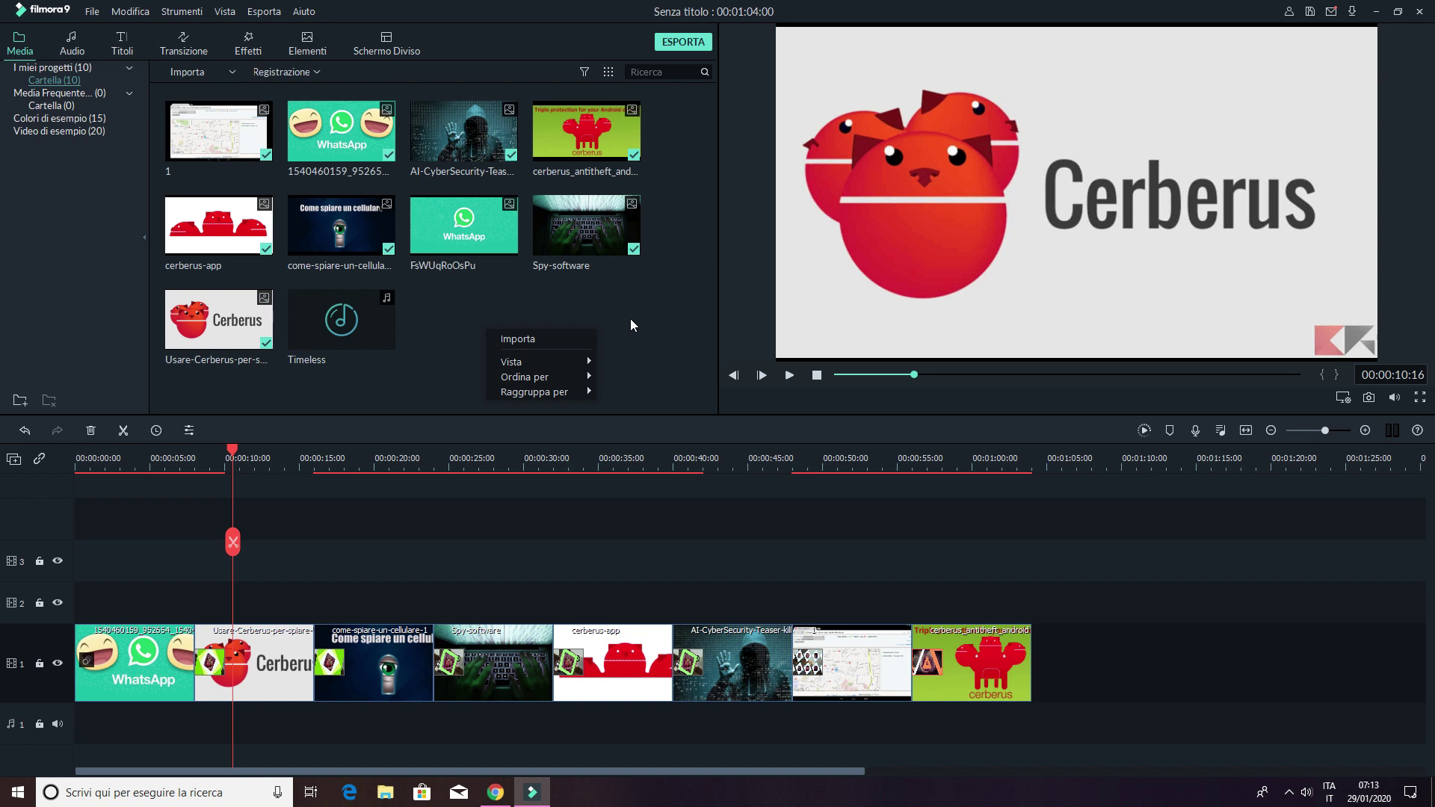
left_click(367, 334)
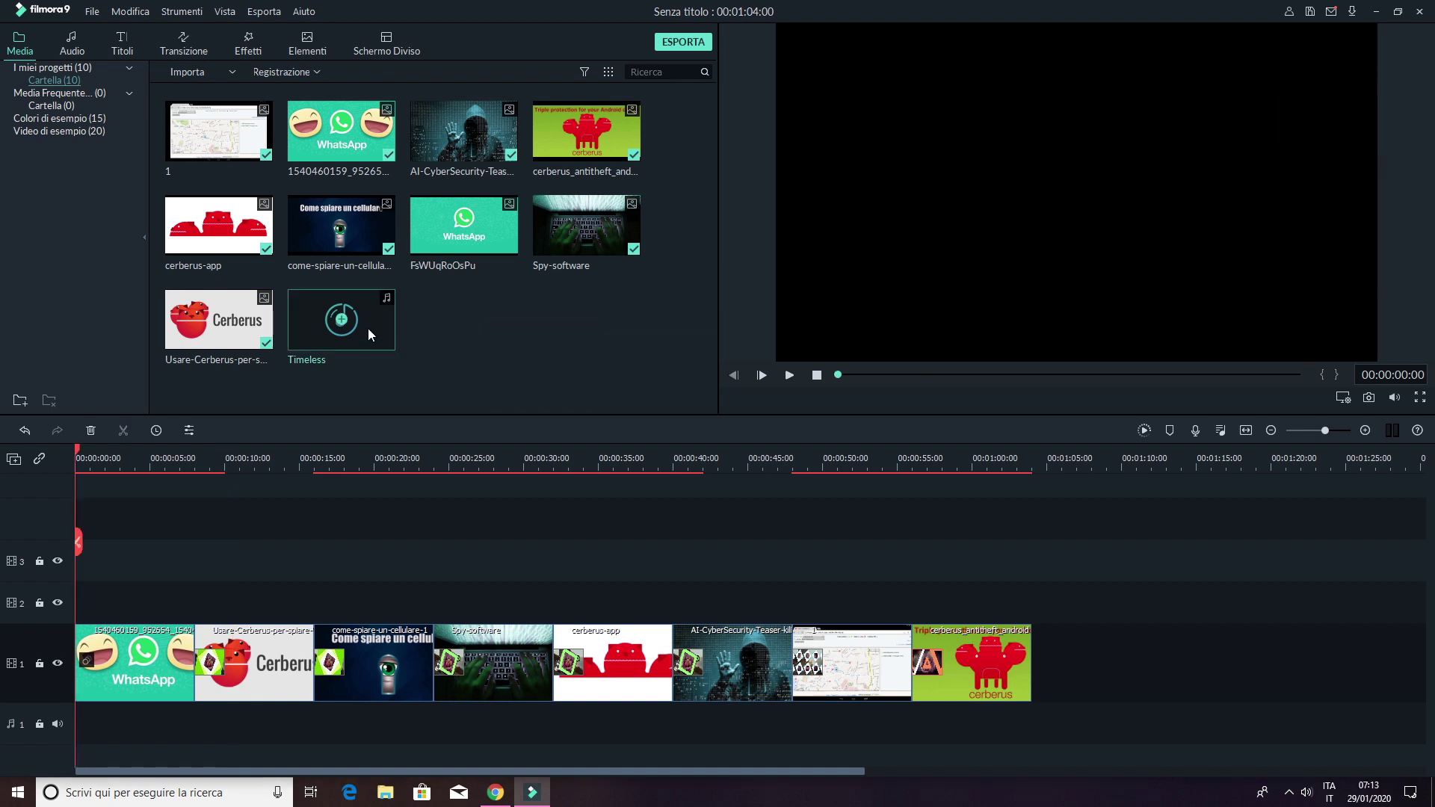
left_click_drag(363, 343, 82, 710)
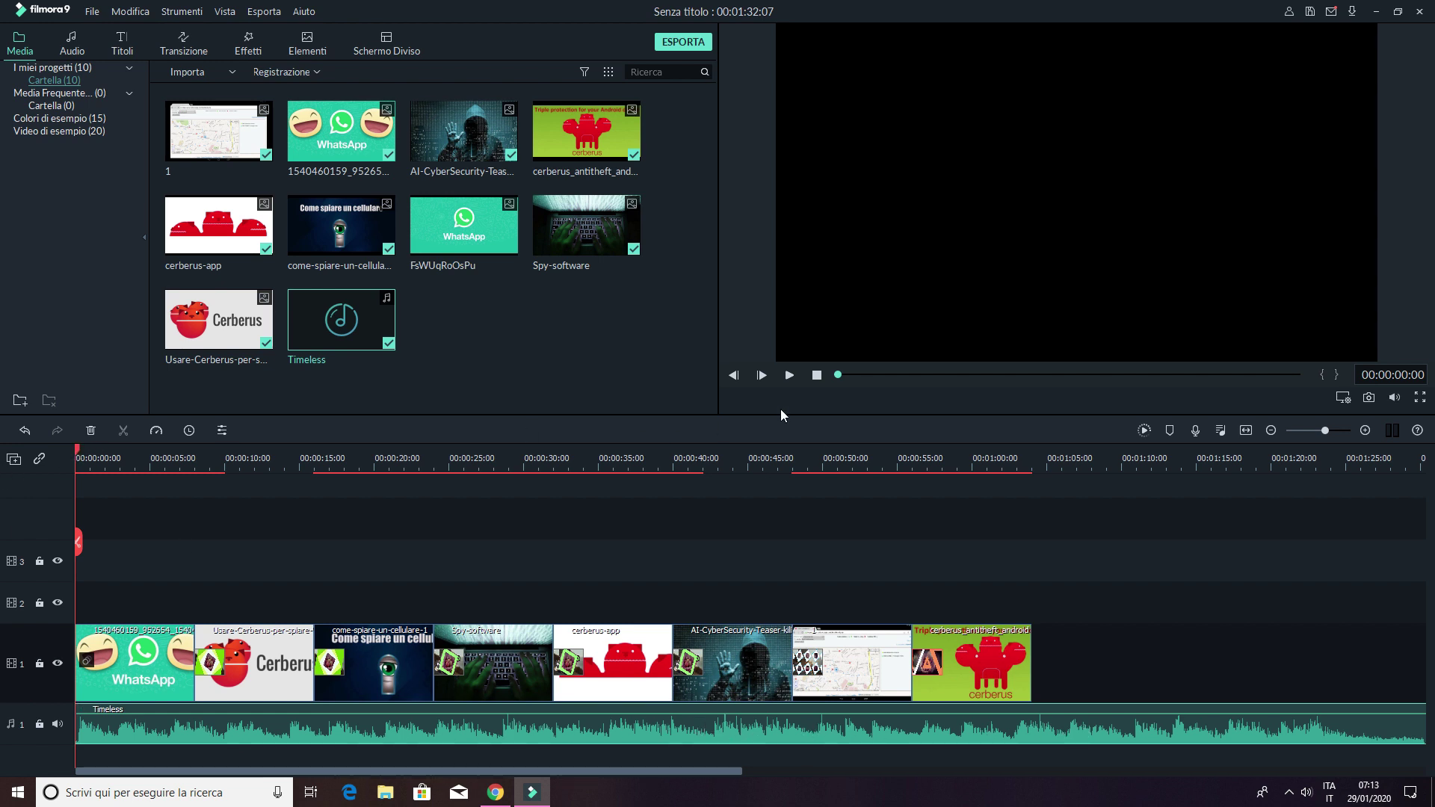
Split the Timeless audio at 00:01:04:00, where the last image ends, and delete the excess part
left_click_drag(836, 375, 1154, 410)
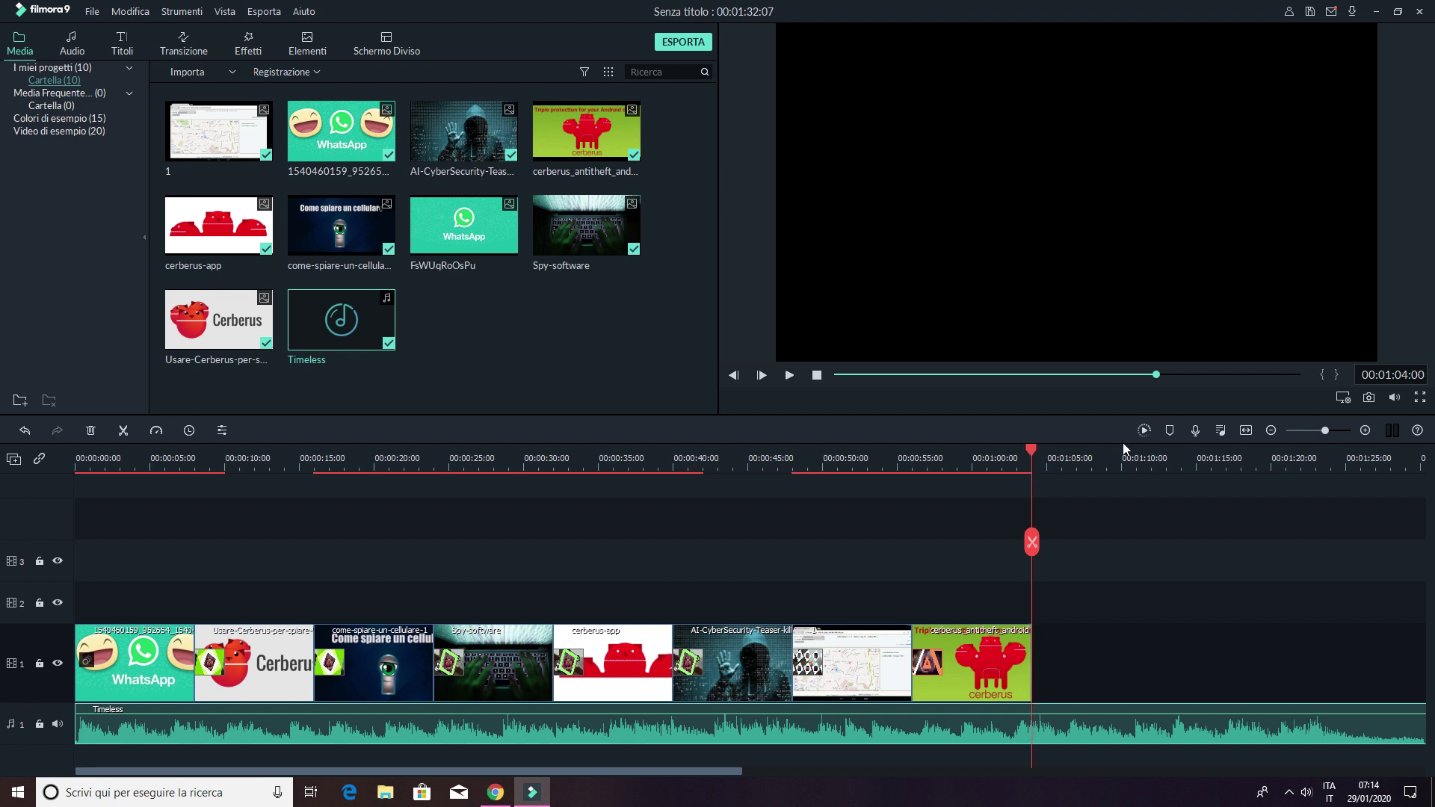
left_click(1036, 549)
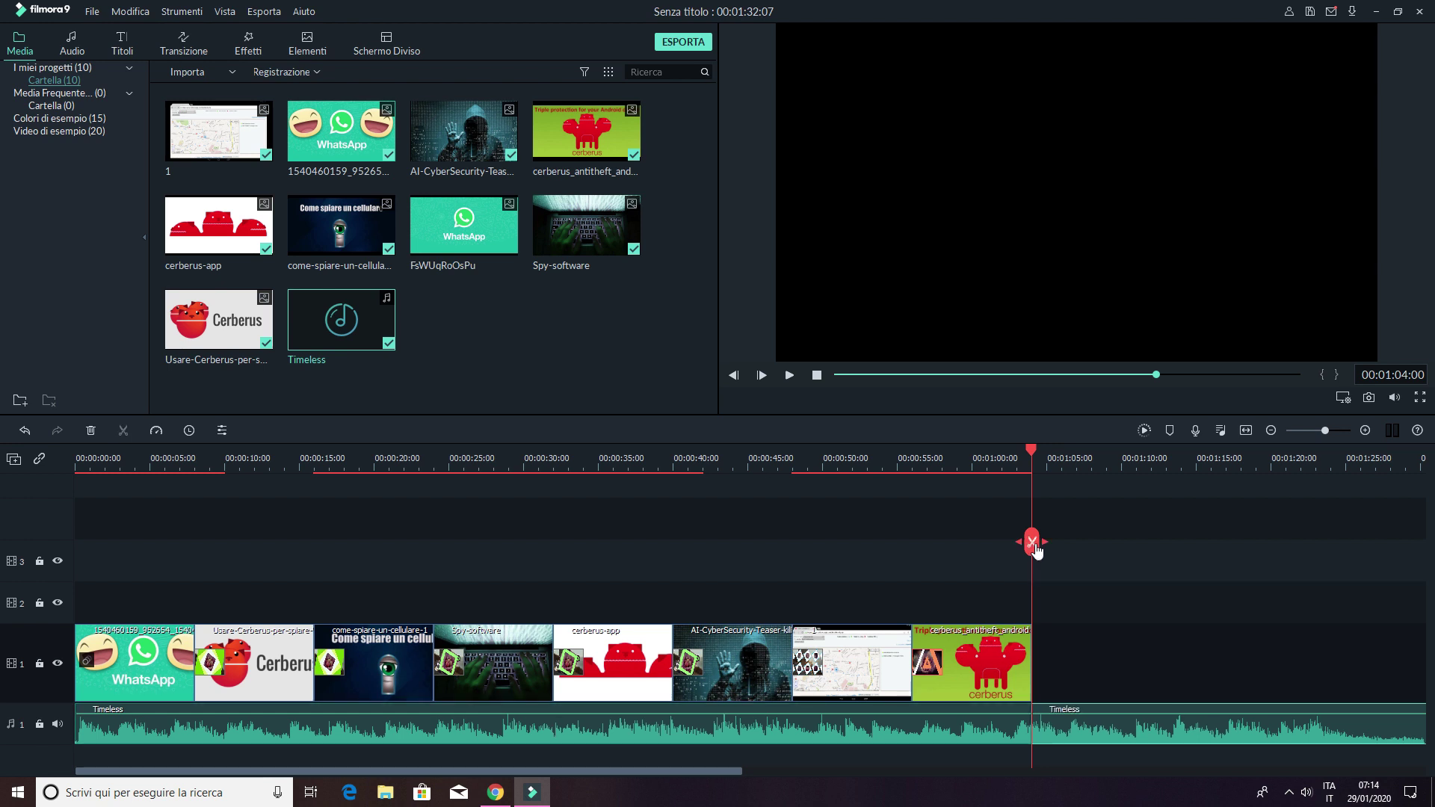
right_click(1105, 715)
left_click(1205, 518)
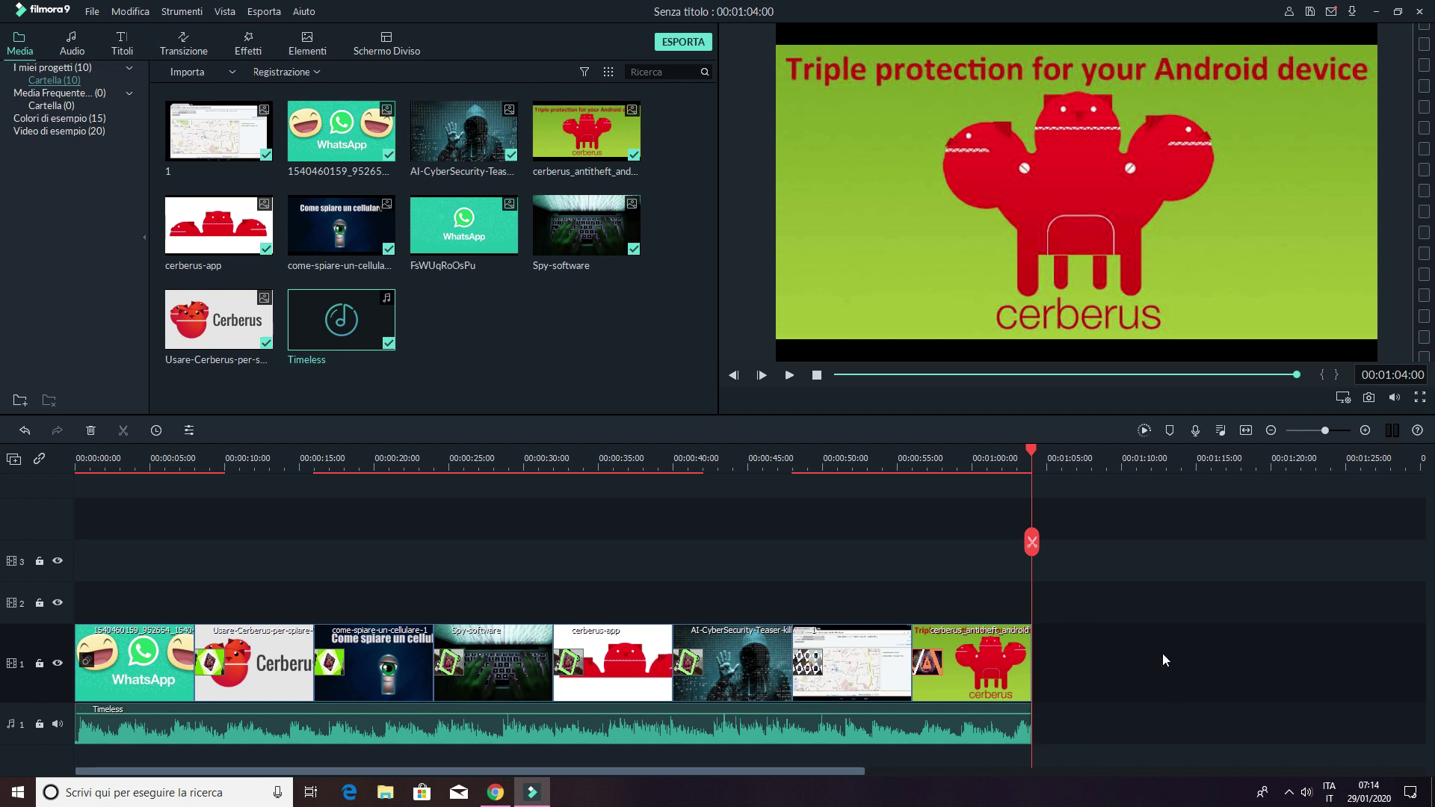
Give the Timeless audio clip a fade-out of 3.28 seconds
left_click_drag(1031, 450, 1002, 451)
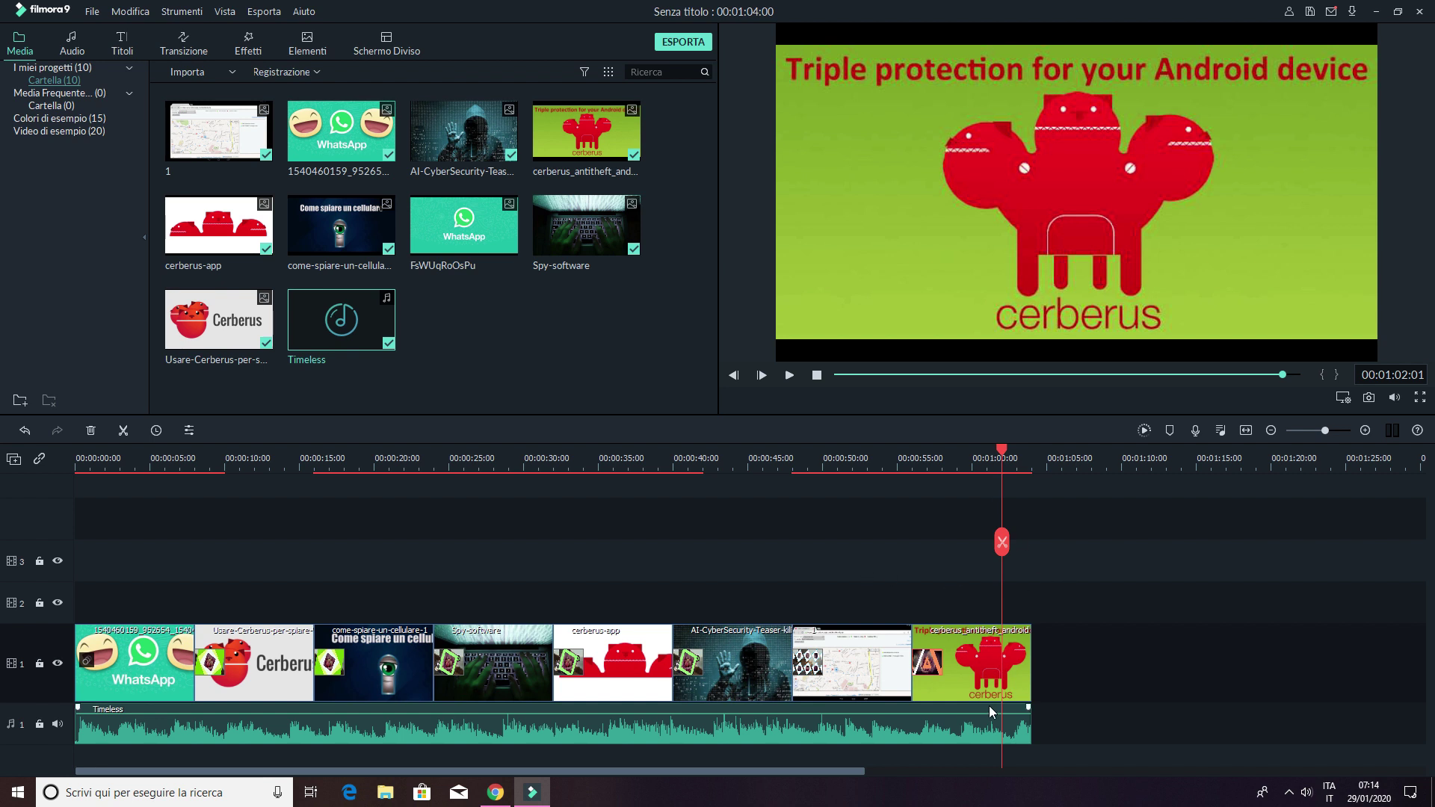
left_click(1013, 734)
right_click(1016, 736)
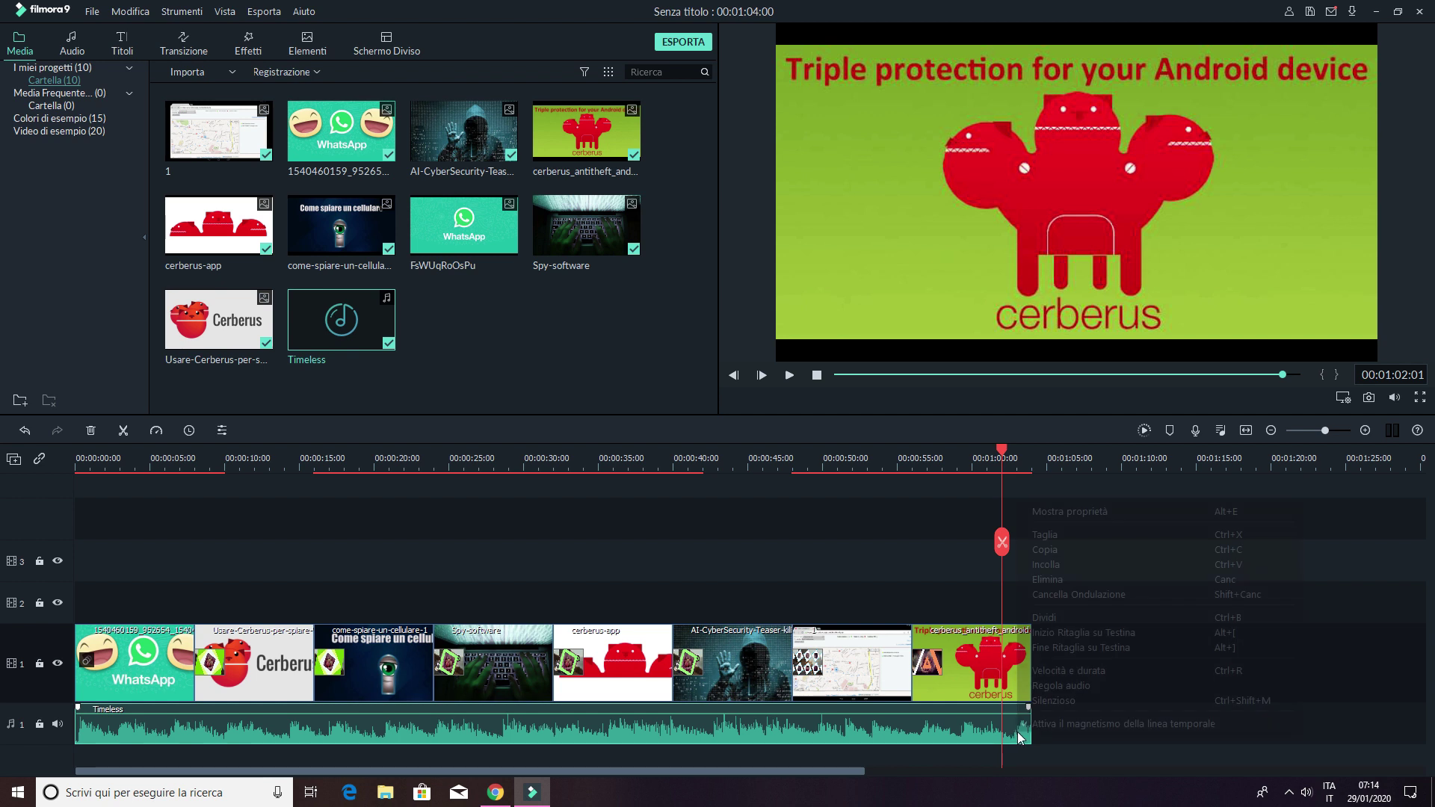
left_click(1186, 682)
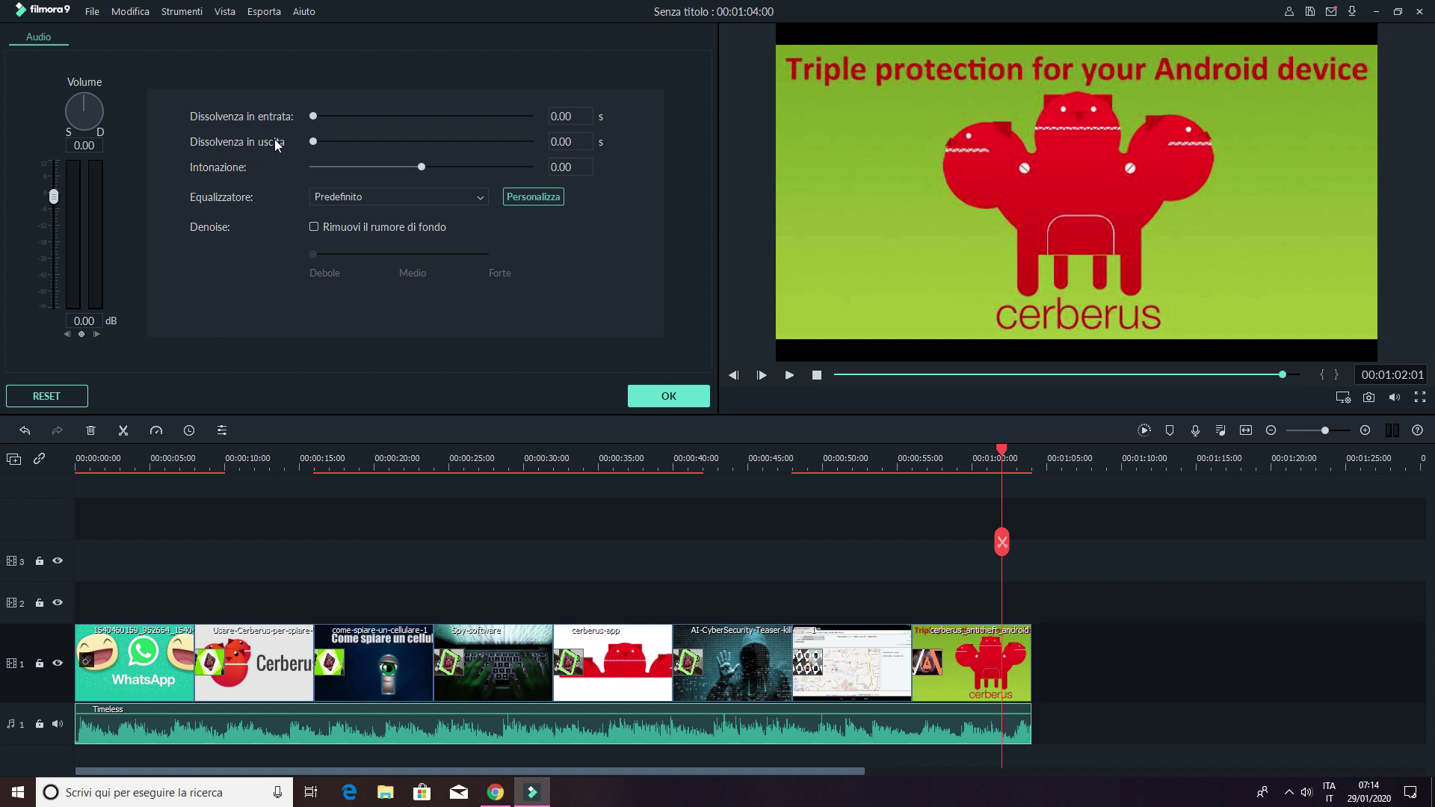
left_click_drag(313, 142, 325, 137)
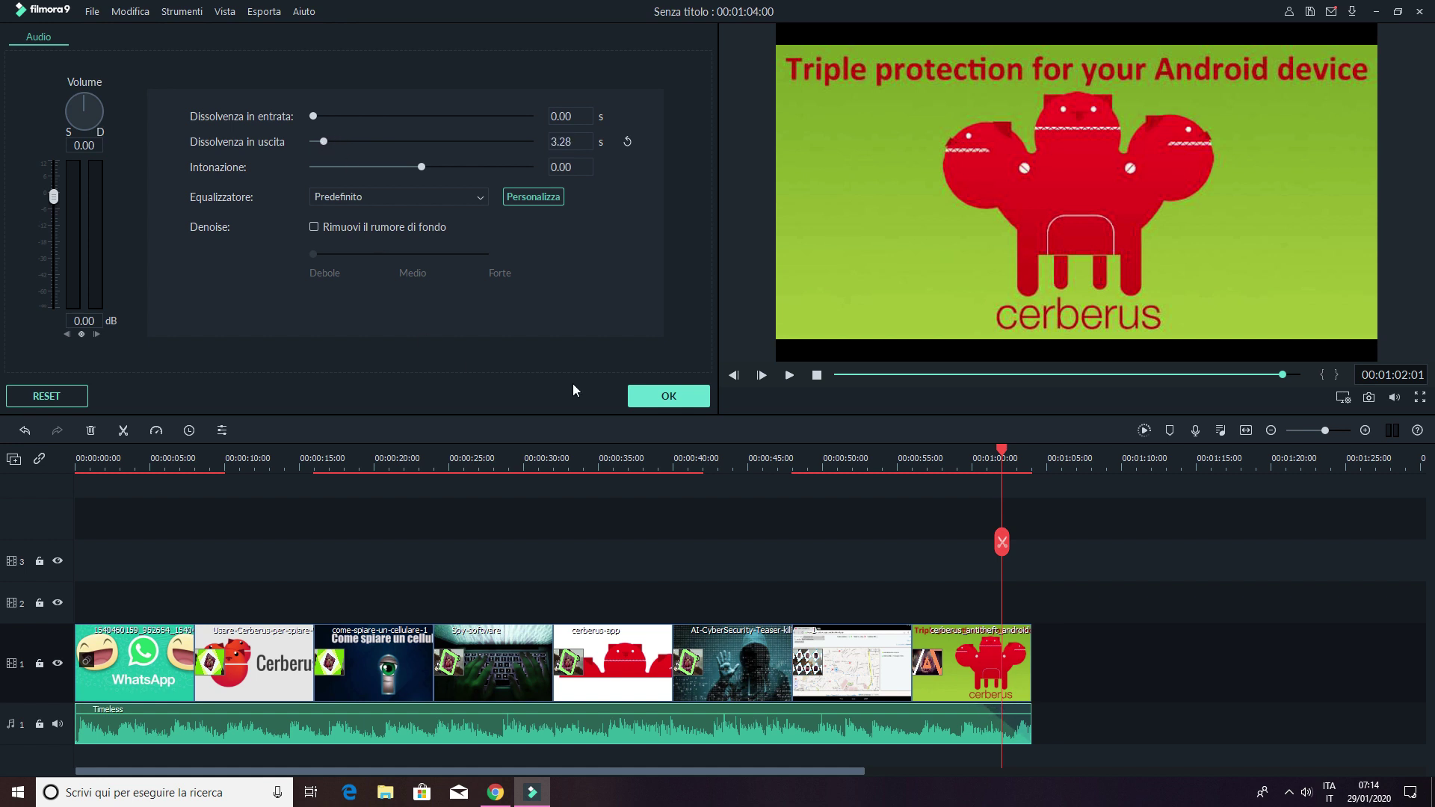
left_click(669, 396)
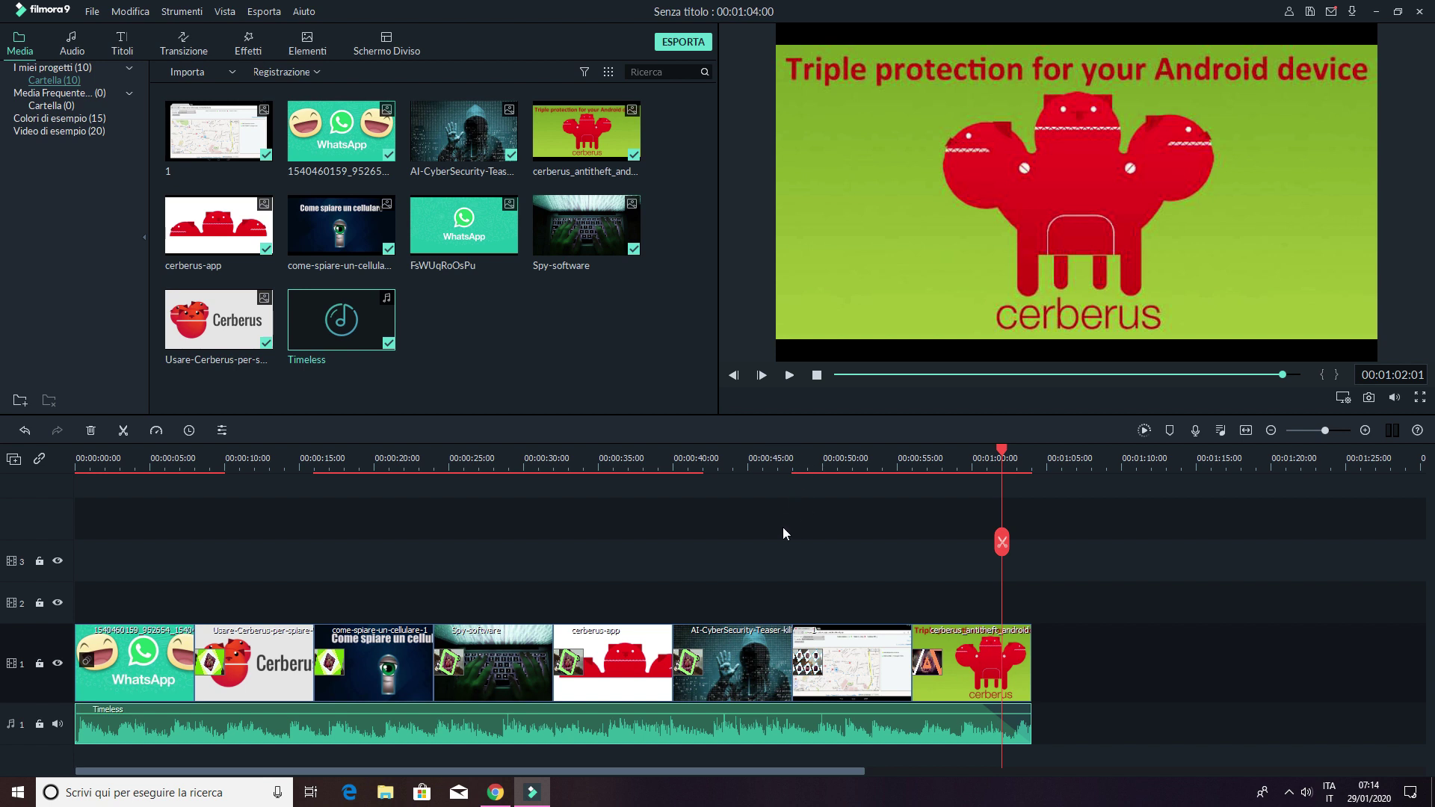